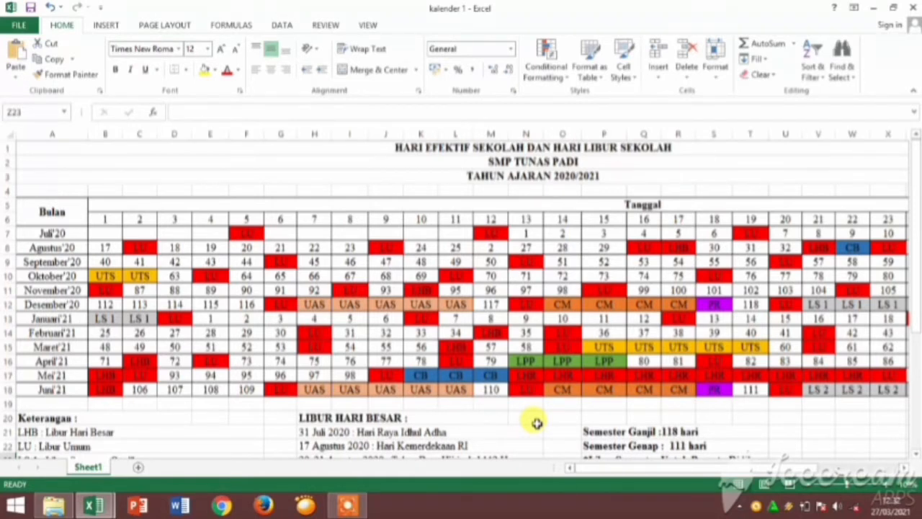
# Review the 2020/2021 effective school days table together with its abbreviation legend and list of major holidays.
pyautogui.scroll(-1, 453, 366)
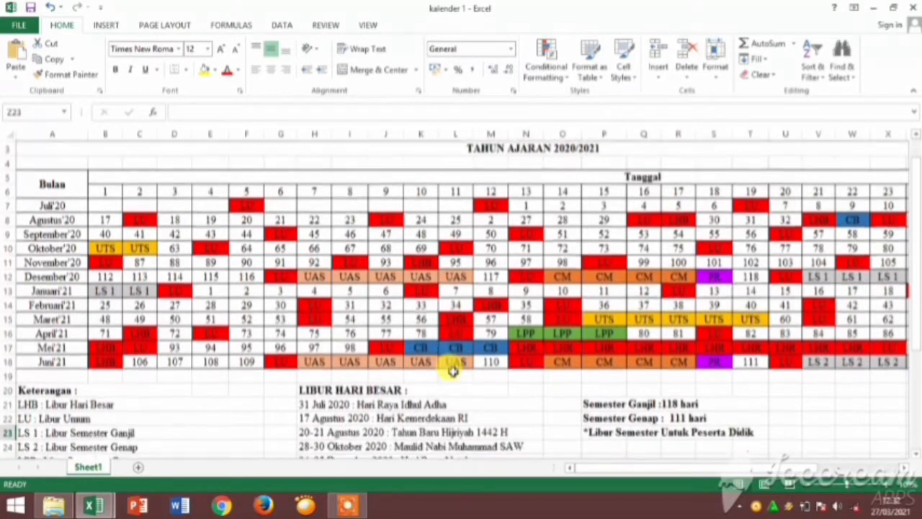
pyautogui.scroll(-3, 453, 370)
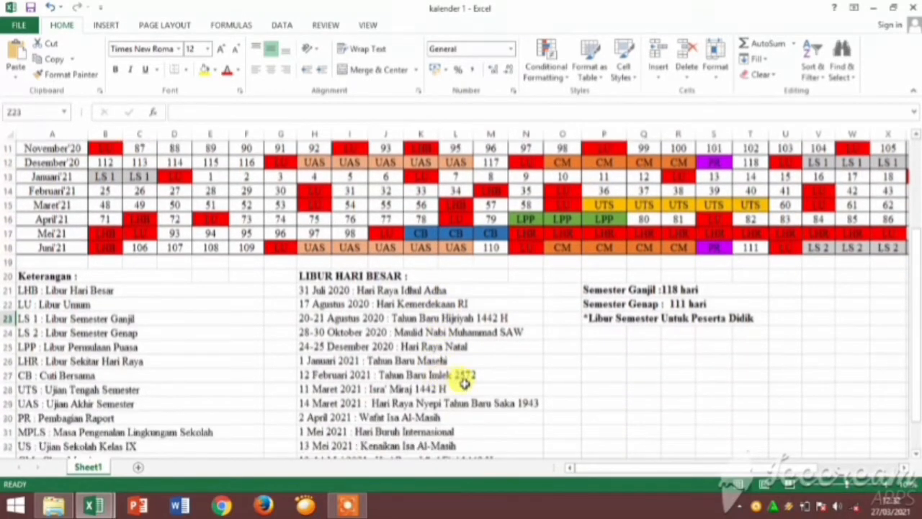
pyautogui.scroll(-1, 468, 385)
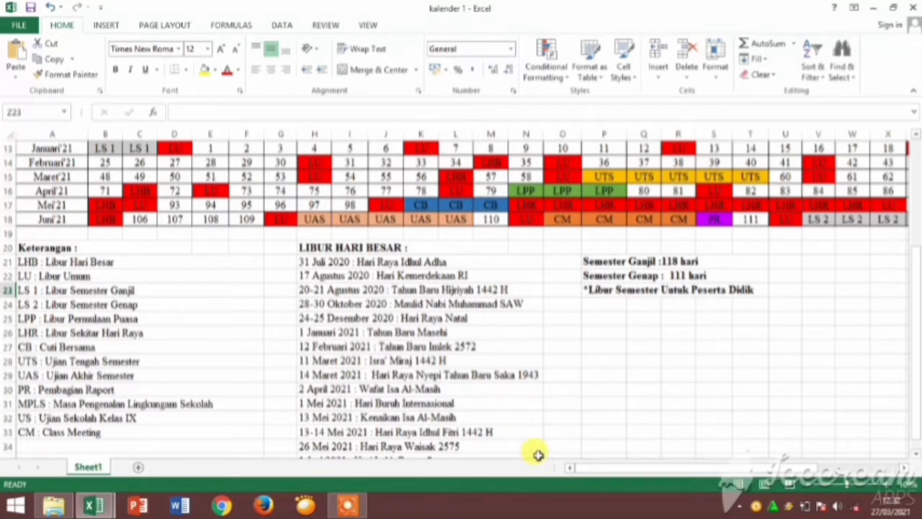
pyautogui.scroll(-1, 546, 416)
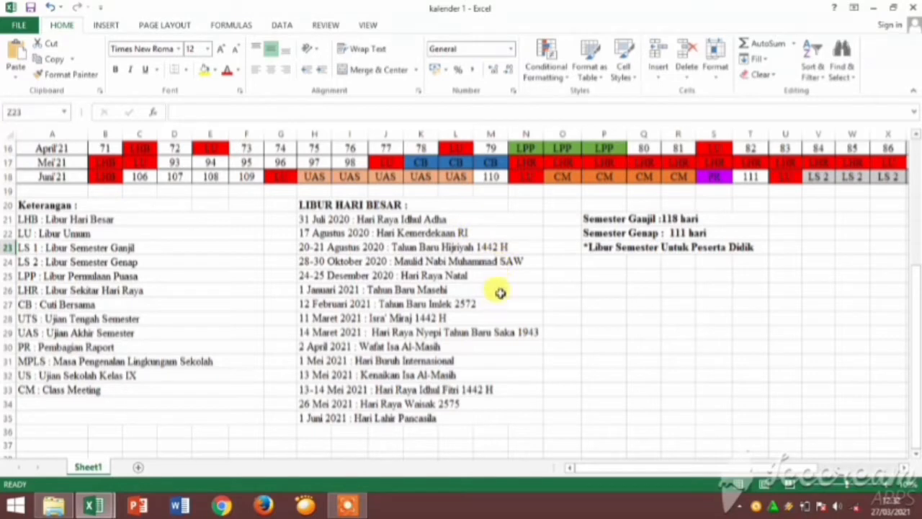
pyautogui.scroll(3, 515, 277)
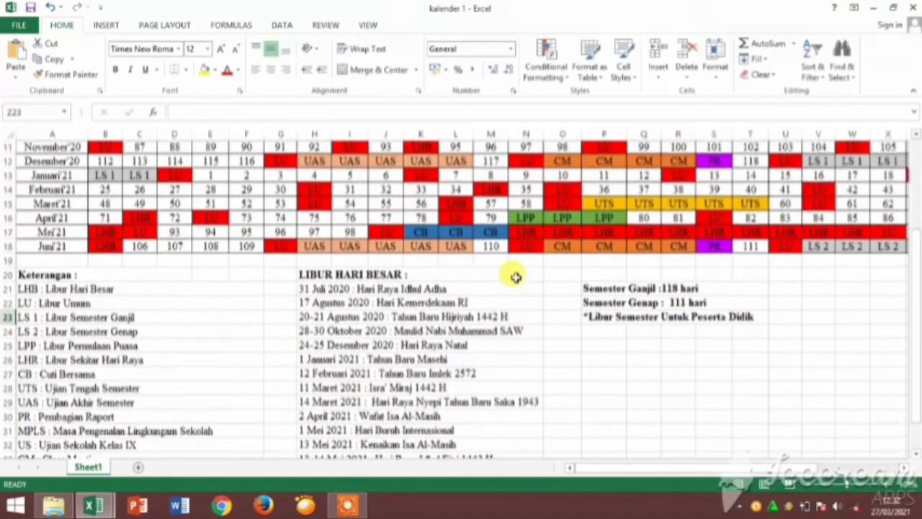
pyautogui.scroll(2, 515, 279)
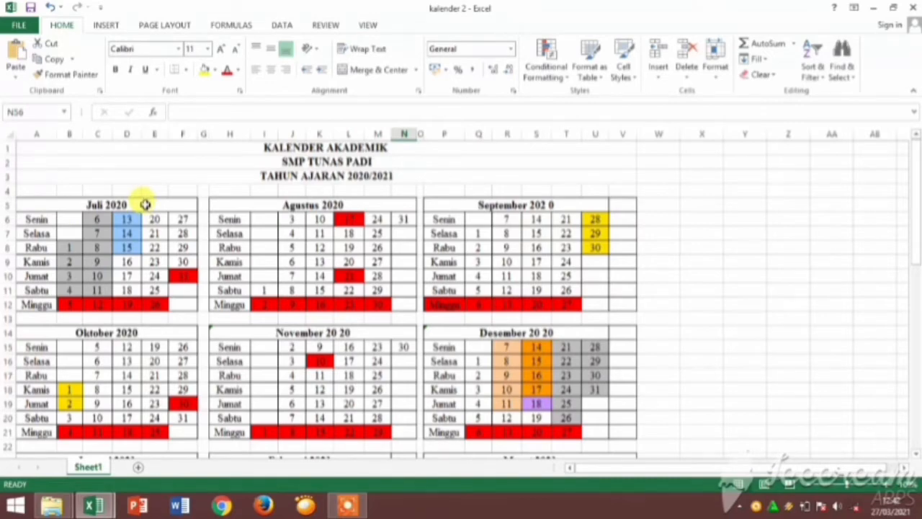
# Look over the monthly grids of the SMP Tunas Padi academic calendar, from Juli 2020 through Juni 2021.
pyautogui.scroll(-4, 356, 345)
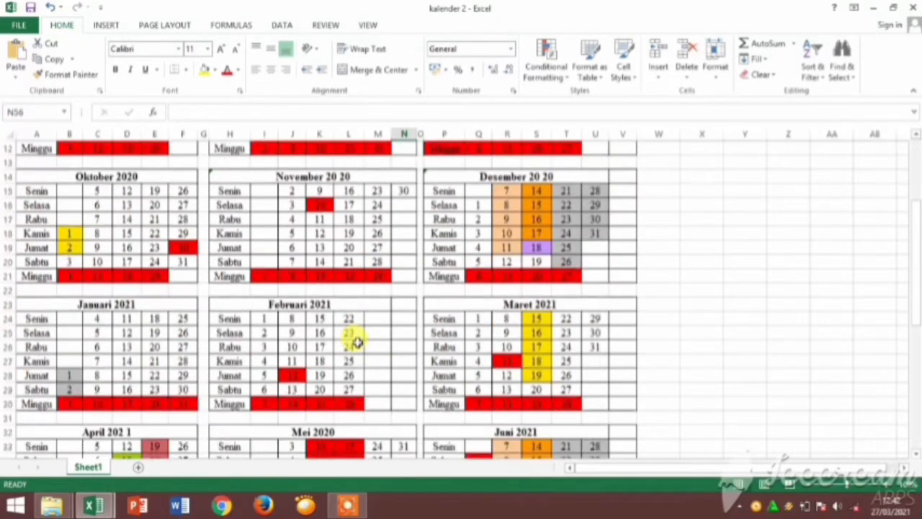
pyautogui.scroll(-5, 357, 343)
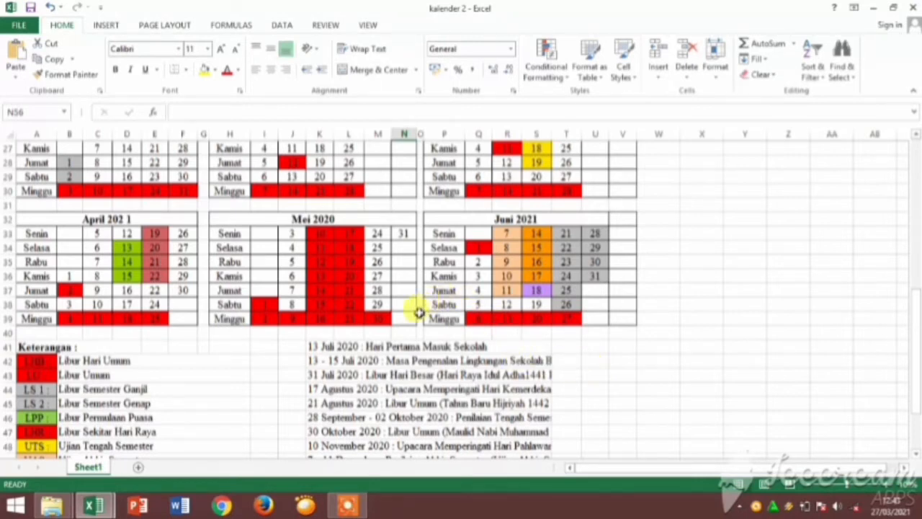
pyautogui.scroll(3, 427, 291)
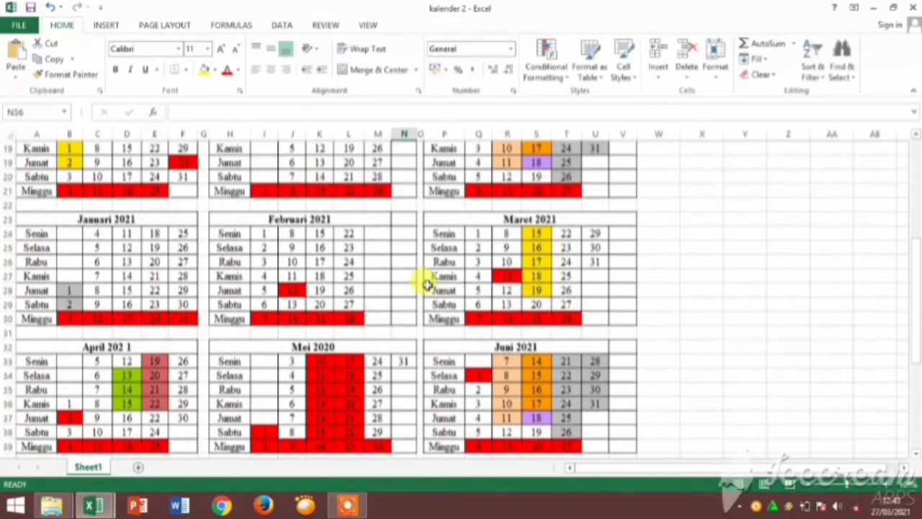
pyautogui.scroll(-3, 426, 285)
pyautogui.scroll(6, 424, 286)
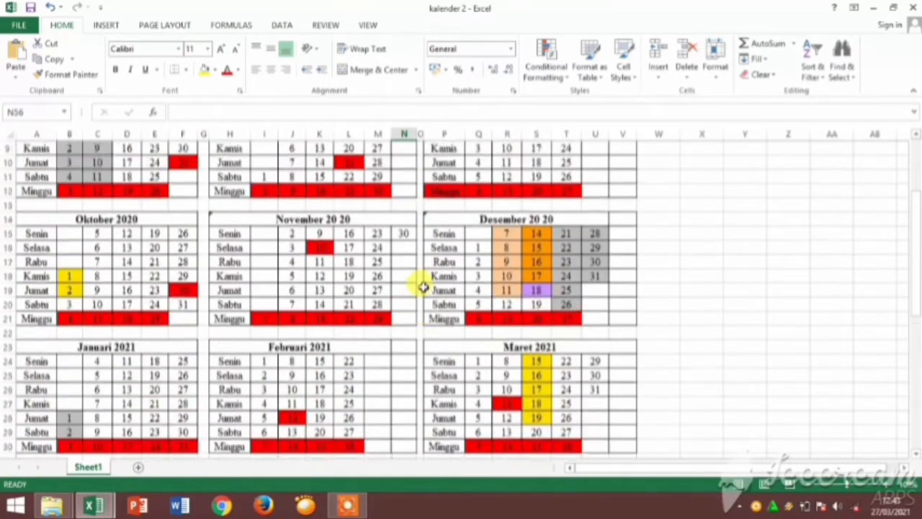
pyautogui.scroll(3, 418, 286)
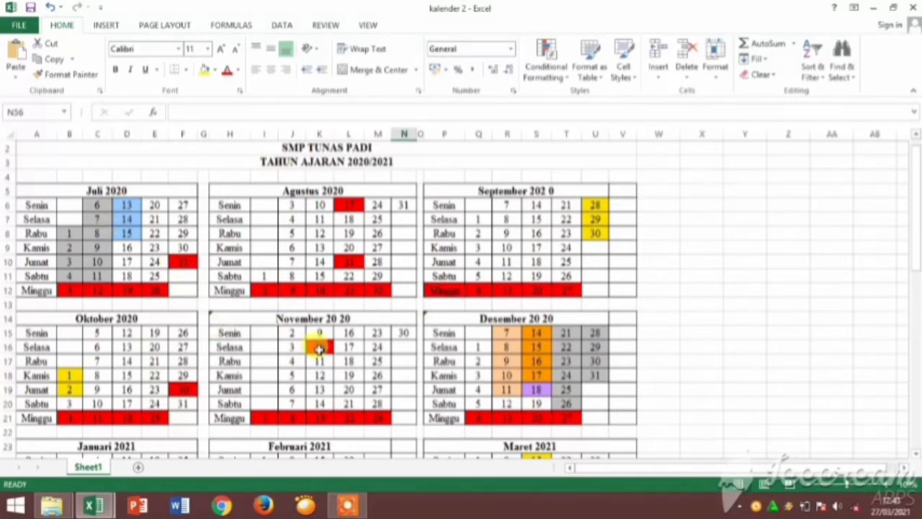
pyautogui.scroll(-1, 315, 353)
pyautogui.scroll(-6, 314, 352)
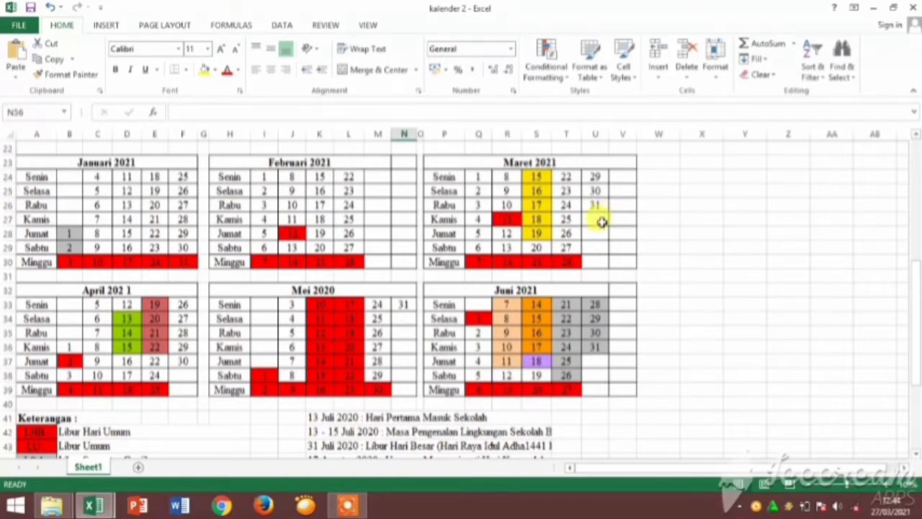
pyautogui.scroll(2, 612, 233)
pyautogui.scroll(5, 611, 234)
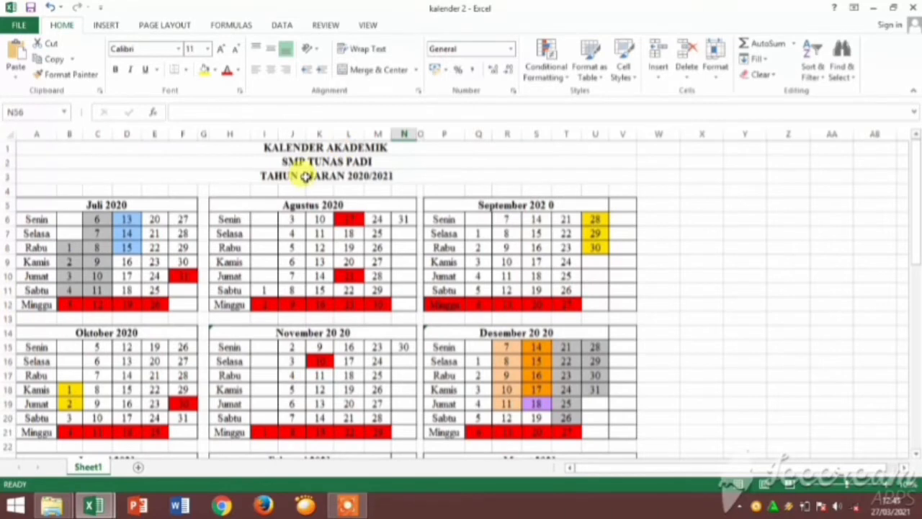
# Examine the coloured dates in the academic calendar month by month, continuing down to the Keterangan legend.
pyautogui.scroll(-2, 562, 307)
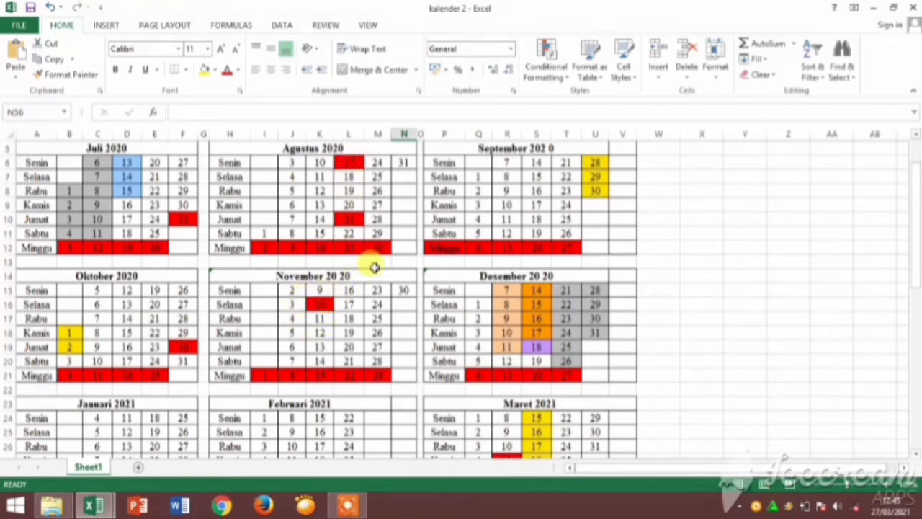
pyautogui.scroll(2, 669, 301)
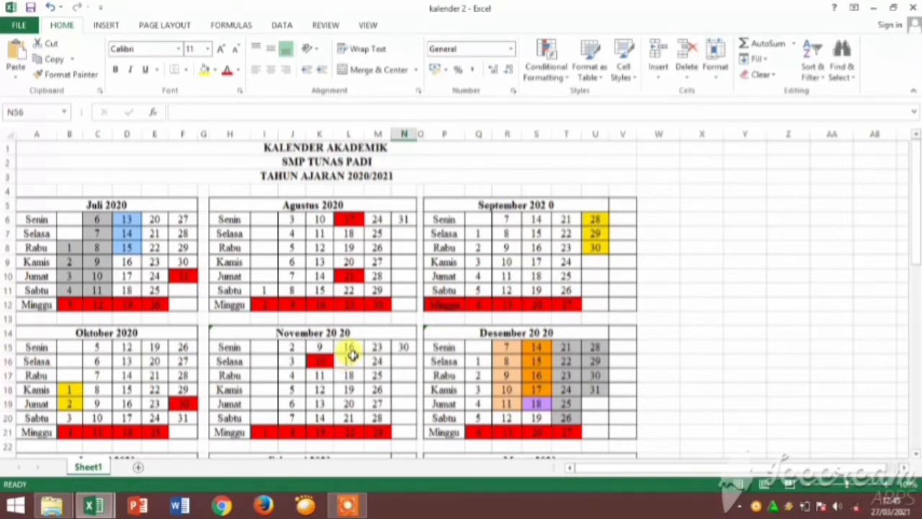
pyautogui.scroll(-1, 348, 360)
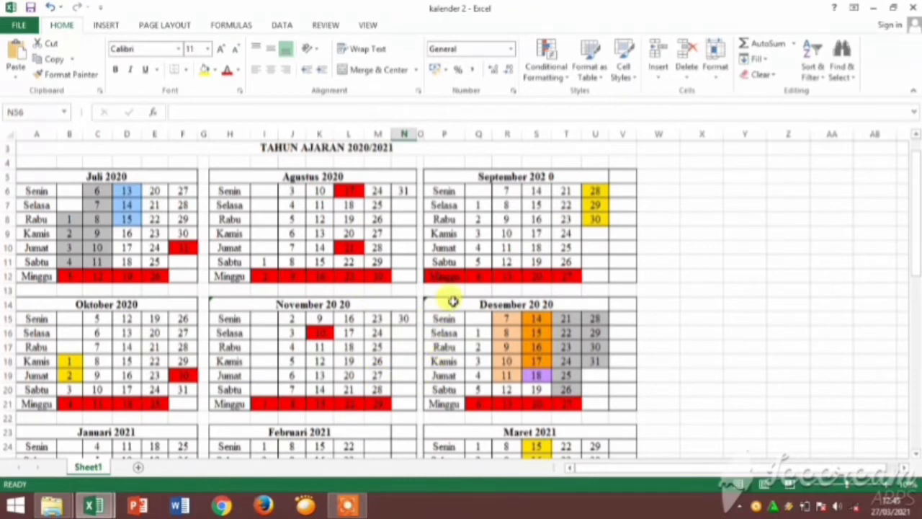
pyautogui.scroll(-1, 506, 325)
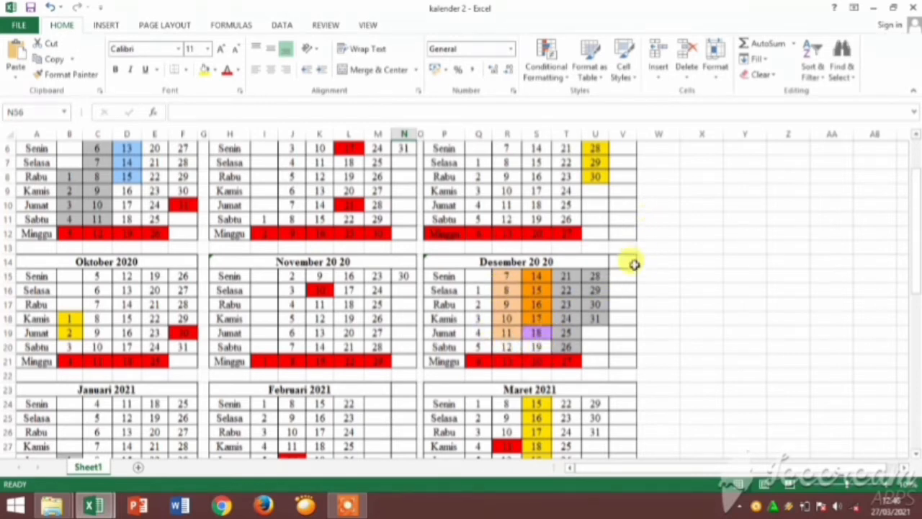
pyautogui.scroll(2, 627, 282)
pyautogui.scroll(-3, 628, 282)
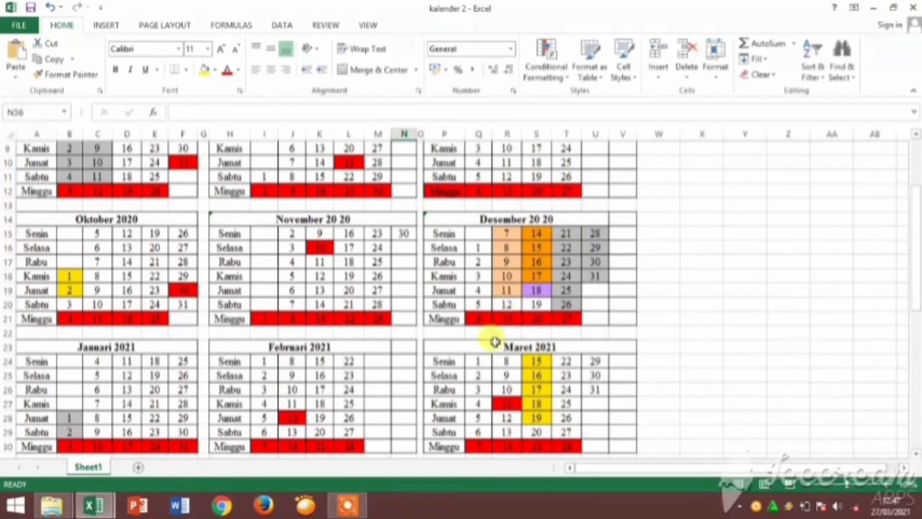
pyautogui.scroll(-4, 439, 401)
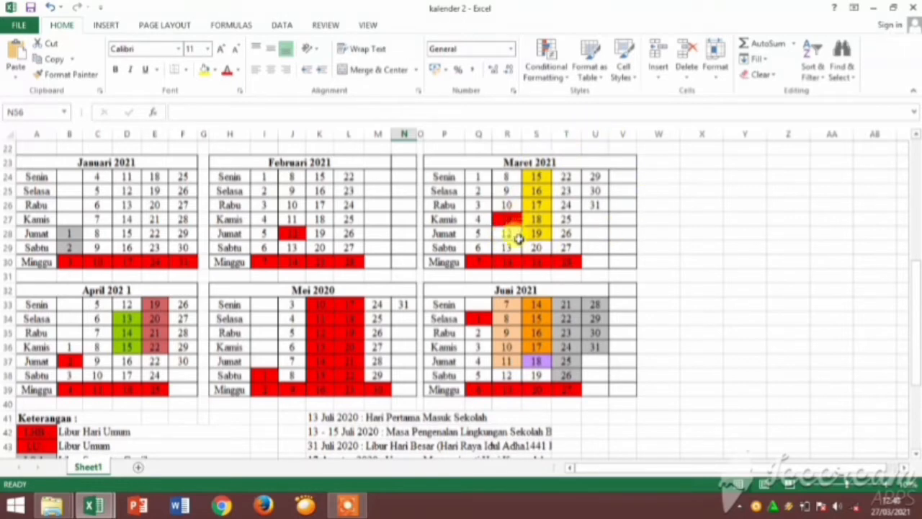
pyautogui.scroll(-1, 183, 322)
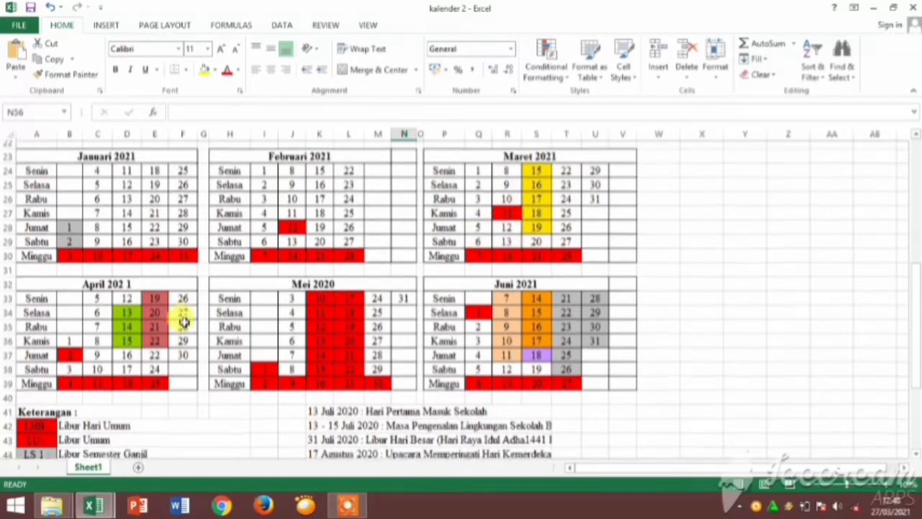
pyautogui.scroll(-1, 184, 322)
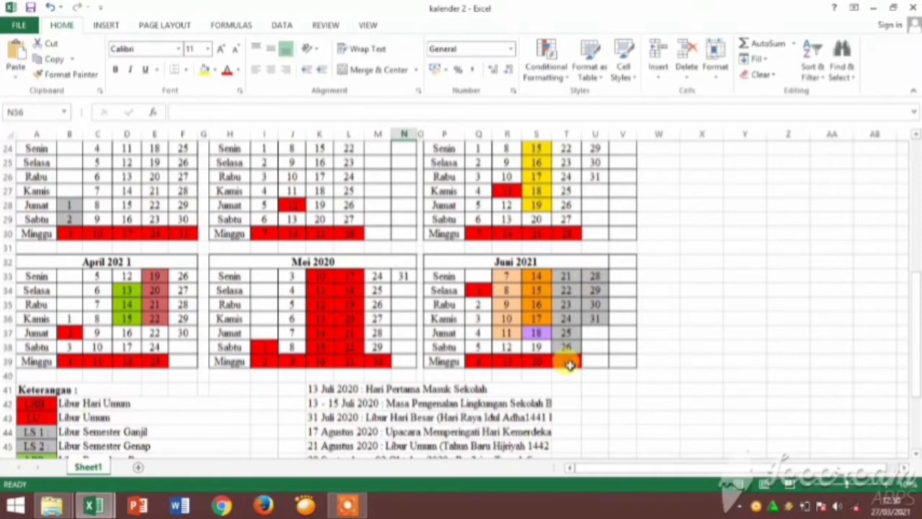
pyautogui.scroll(-4, 590, 352)
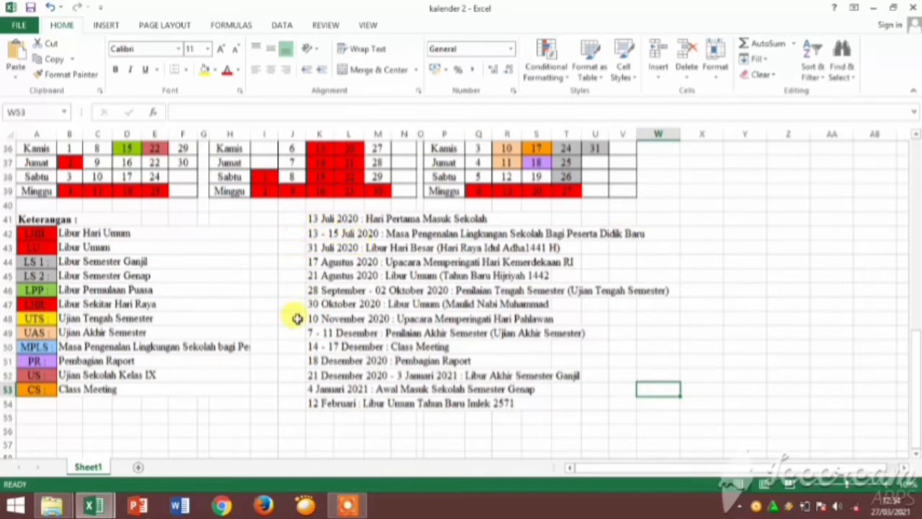
# Compare the Keterangan colour codes and dated activity list with the coloured days in the monthly calendars.
pyautogui.scroll(7, 258, 300)
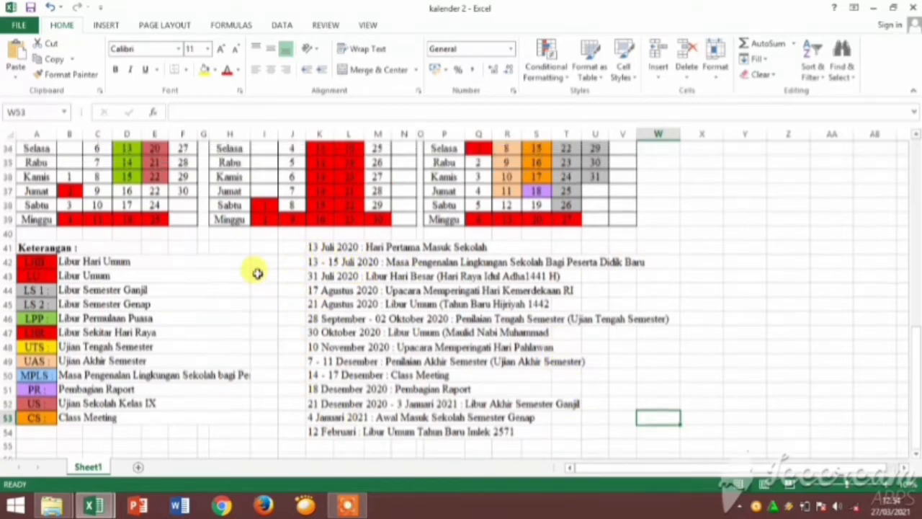
pyautogui.scroll(5, 258, 389)
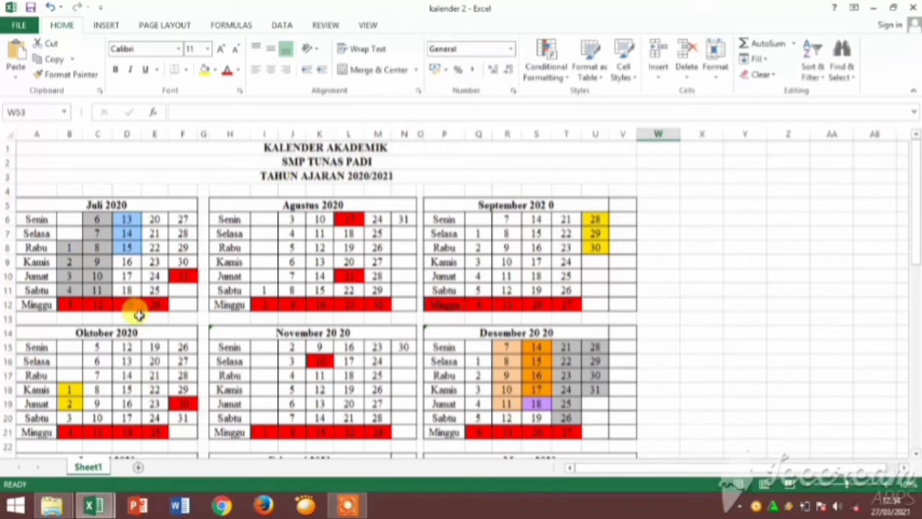
pyautogui.scroll(-3, 178, 335)
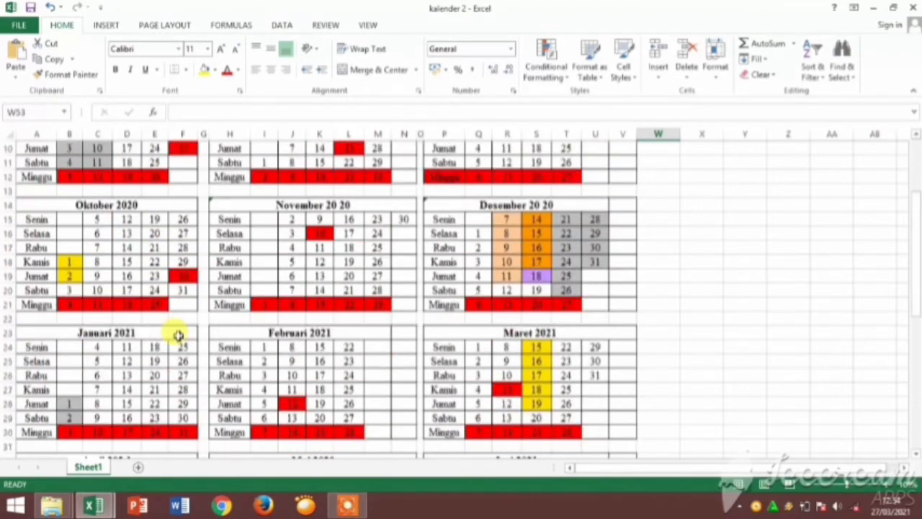
pyautogui.scroll(-9, 178, 335)
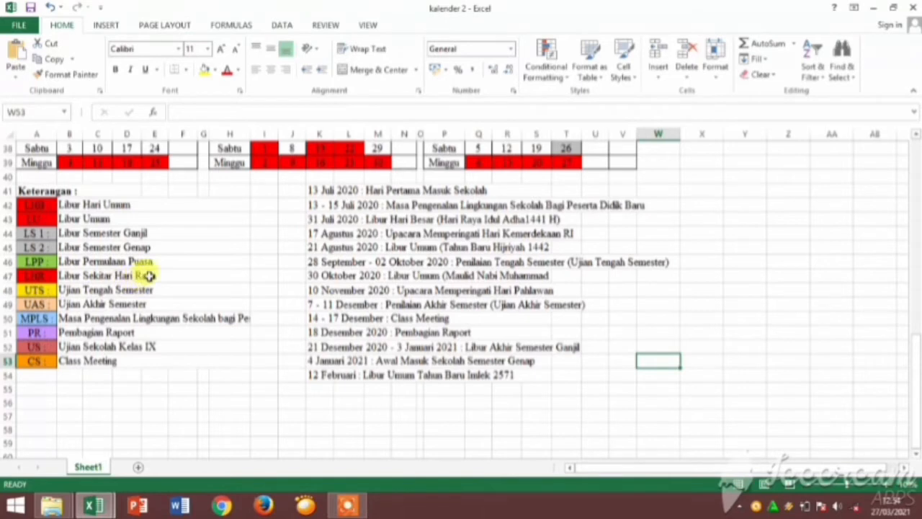
pyautogui.scroll(3, 231, 242)
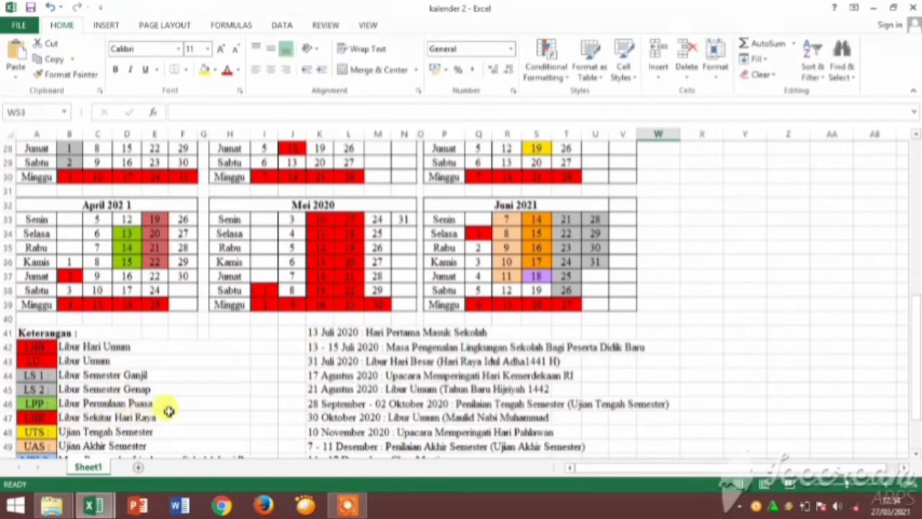
pyautogui.scroll(-2, 243, 344)
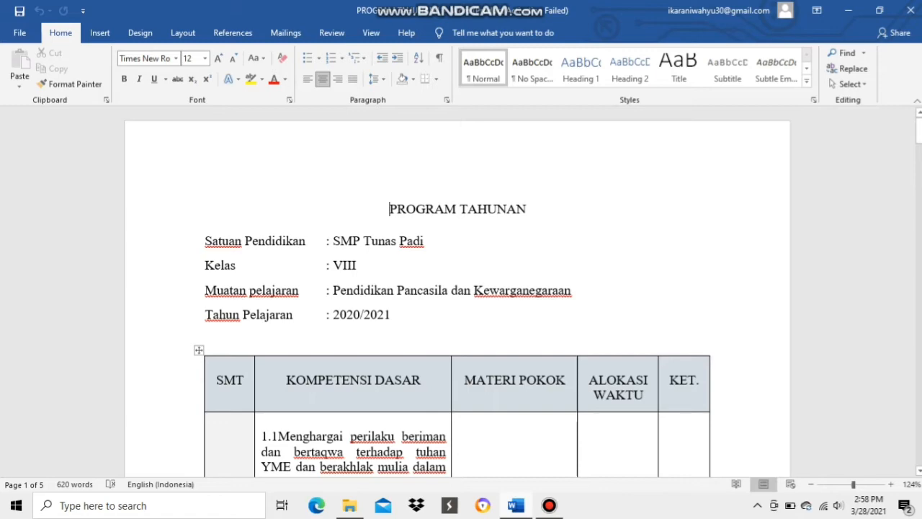
# Read through the Program Tahunan document's class details and its table of basic competencies, main material and time allocation.
pyautogui.scroll(-6, 229, 190)
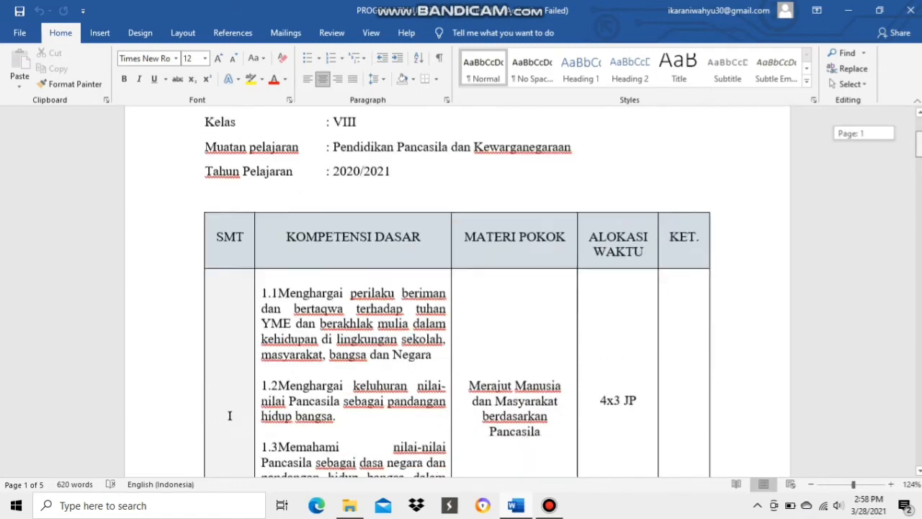
pyautogui.scroll(3, 457, 291)
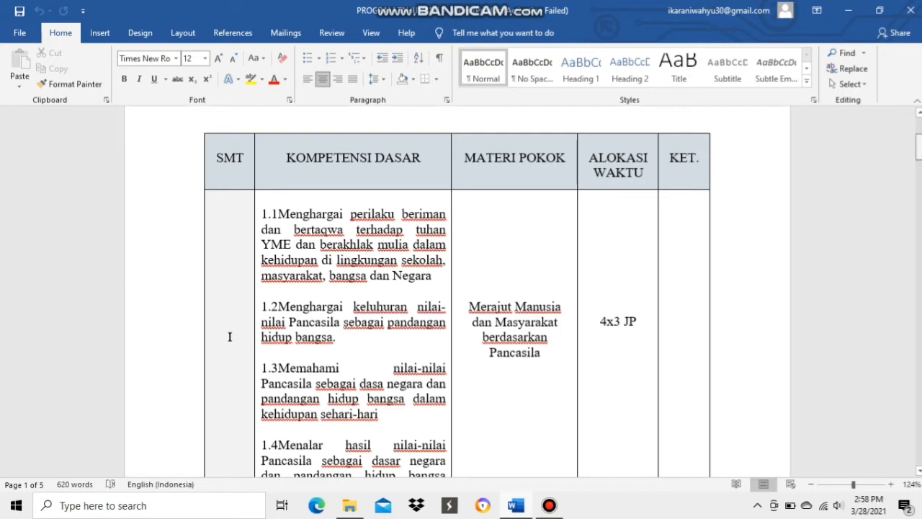
pyautogui.moveTo(918, 146); pyautogui.dragTo(918, 281)
pyautogui.scroll(-3, 230, 205)
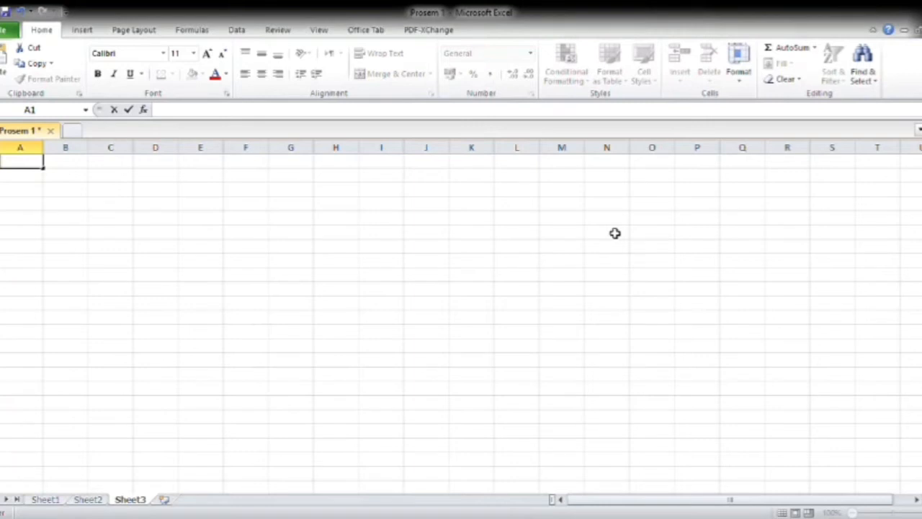
# Enter the title PROGRAM SEMESTER in cell A1 of Sheet3 in the Prosem 1 workbook.
pyautogui.click(41, 172)
pyautogui.write('PROGRAM')
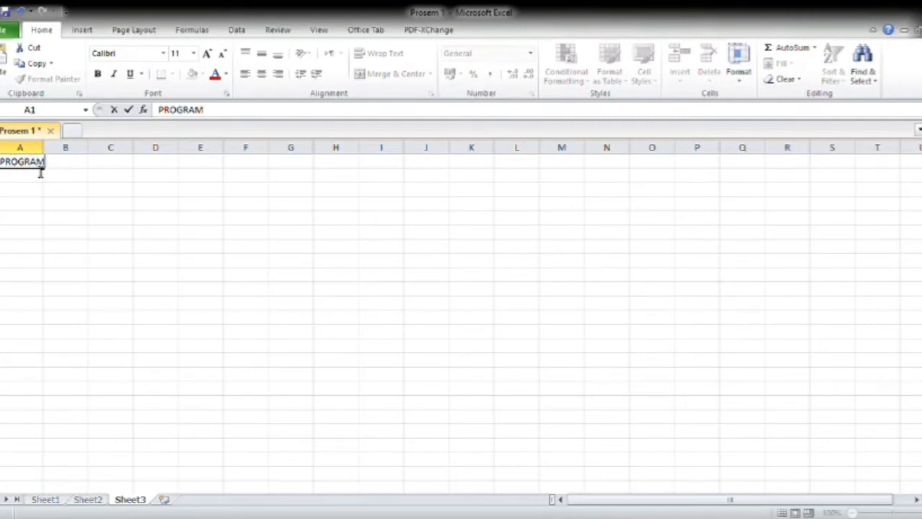
pyautogui.write(' SEMESTER')
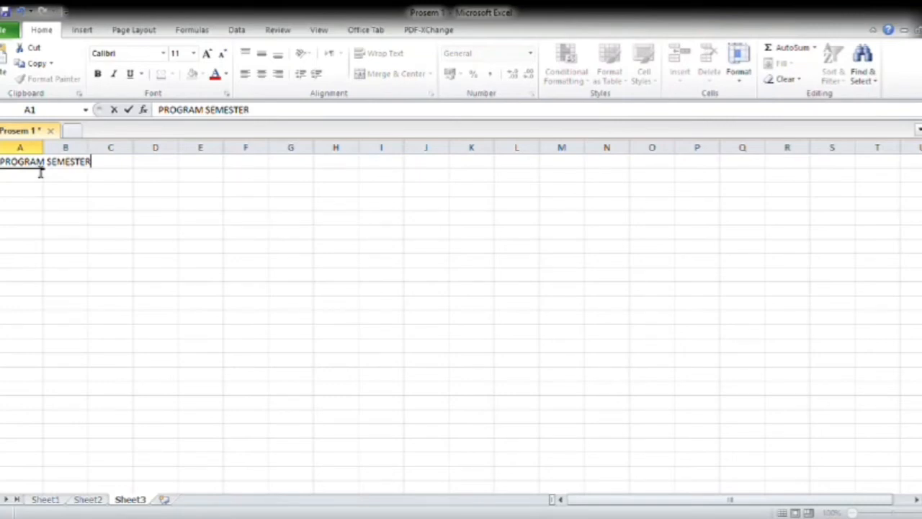
pyautogui.press('Return')
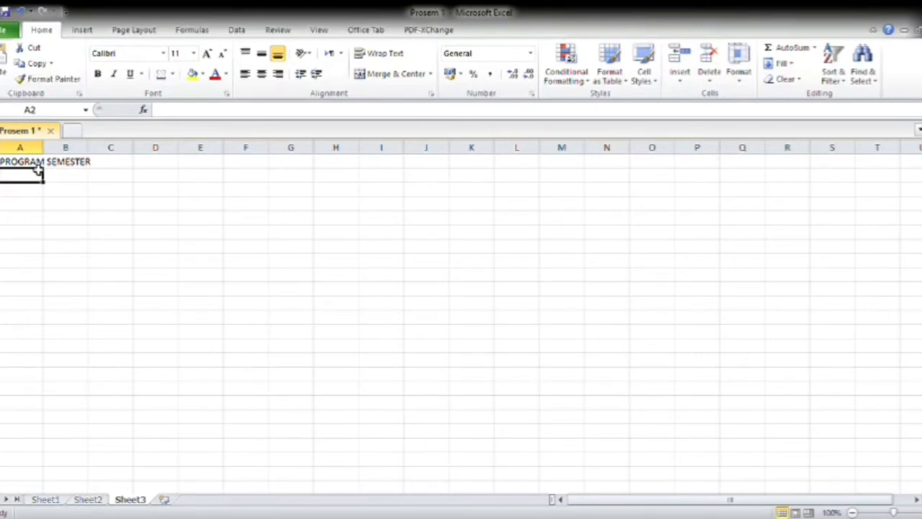
# Enter the label Nama Sekolah in cell A2, below the PROGRAM SEMESTER title.
pyautogui.write('Nama')
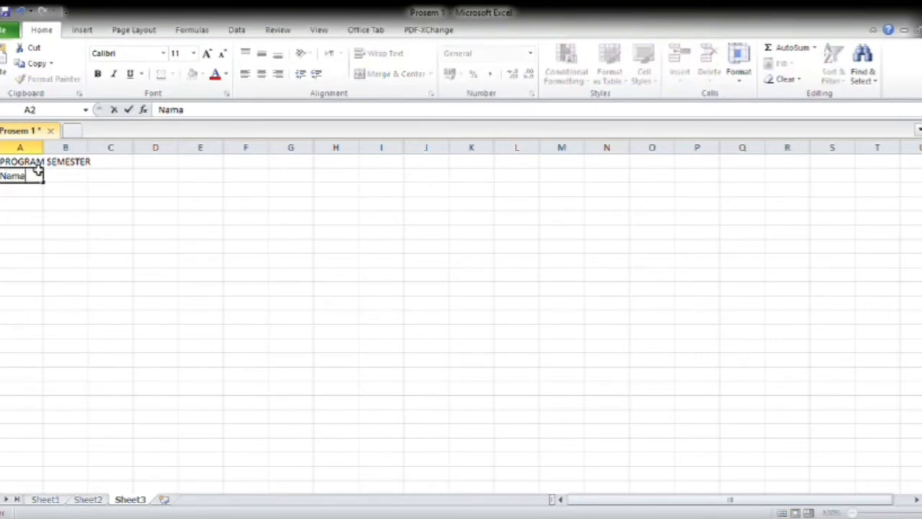
pyautogui.write(' Sekolah')
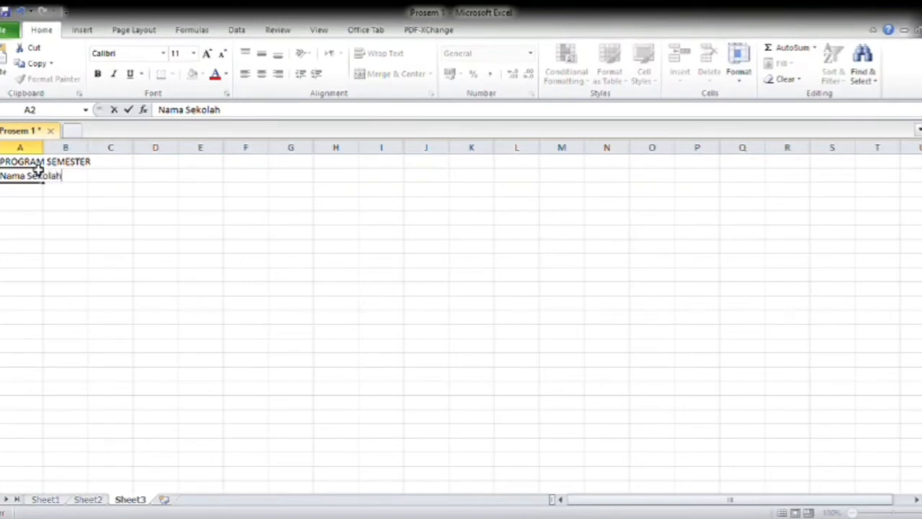
pyautogui.press('Return')
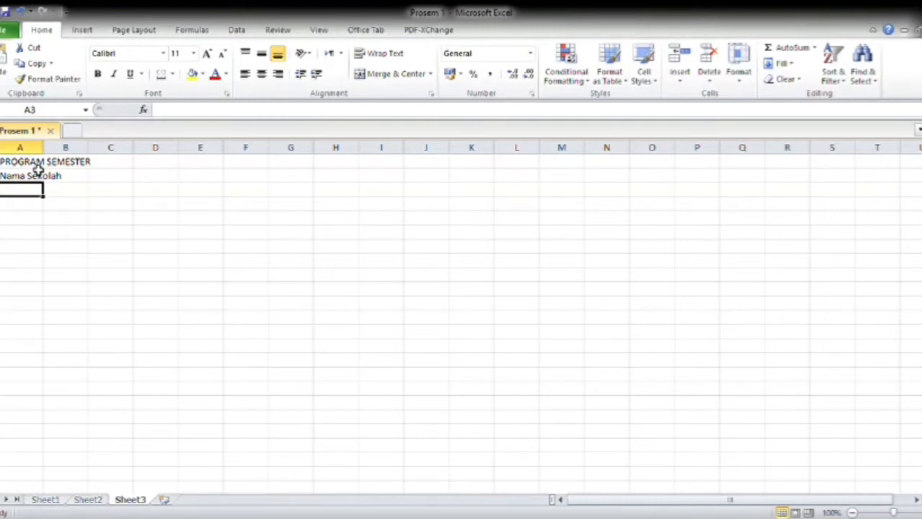
# Enter the label Mata Pelajaran in cell A3.
pyautogui.write('Mata')
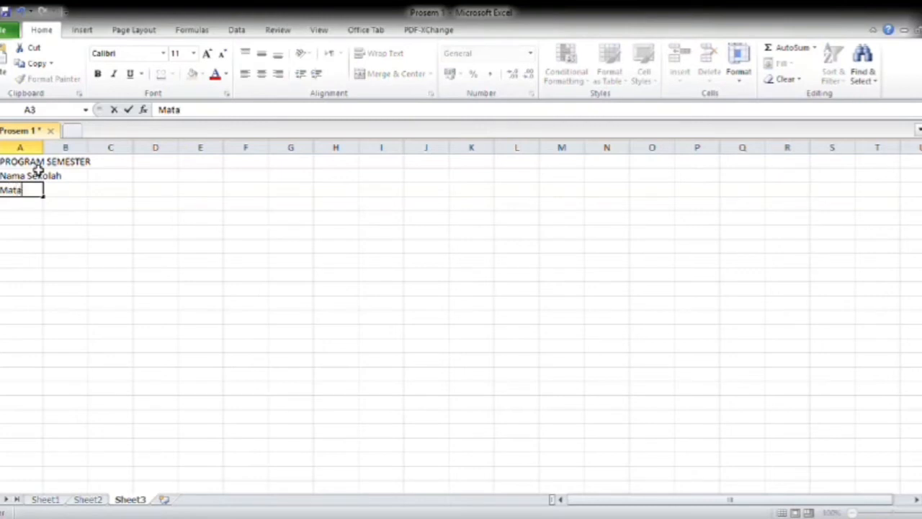
pyautogui.write(' P')
pyautogui.write('aja')
pyautogui.press('BackSpace')
pyautogui.press('BackSpace')
pyautogui.press('BackSpace')
pyautogui.write('ajaran')
pyautogui.press('Return')
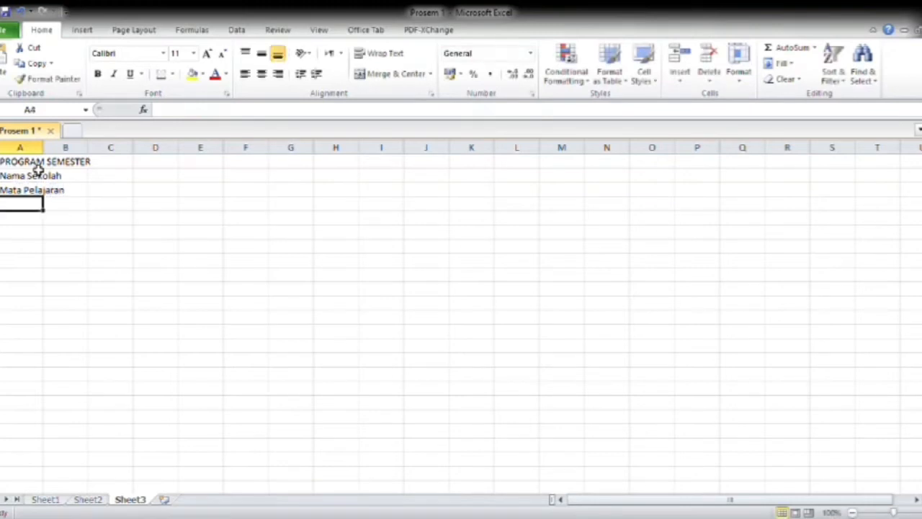
# Enter the label Kelas/Semester in cell A4 in place of the suggested autocomplete text.
pyautogui.write('M')
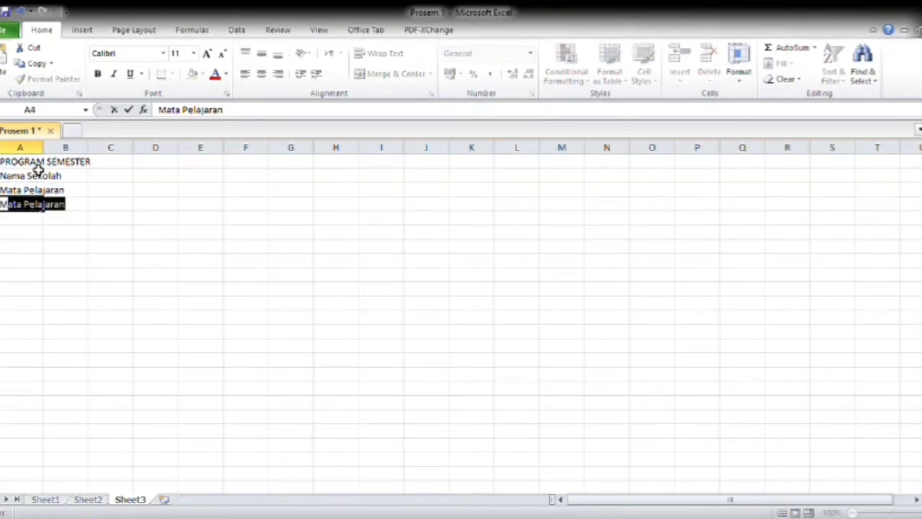
pyautogui.press('BackSpace')
pyautogui.press('BackSpace')
pyautogui.write('Kelas/')
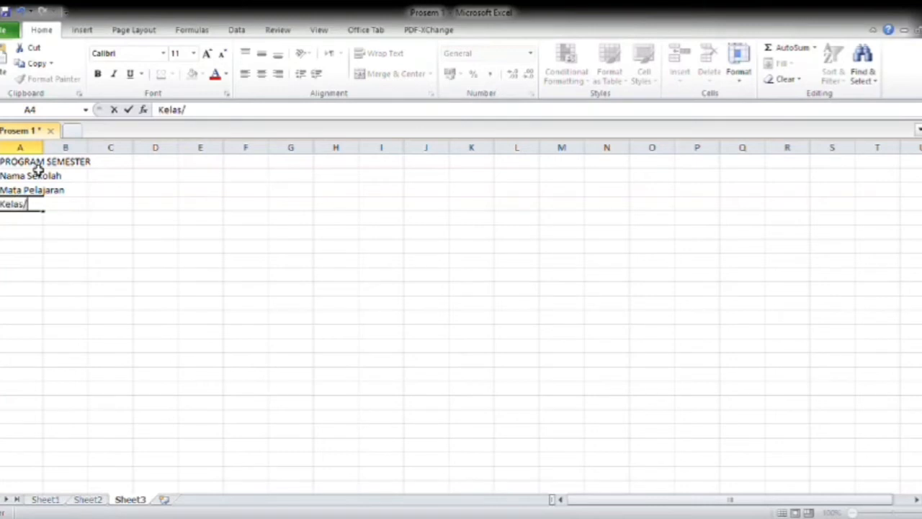
pyautogui.write('Semest')
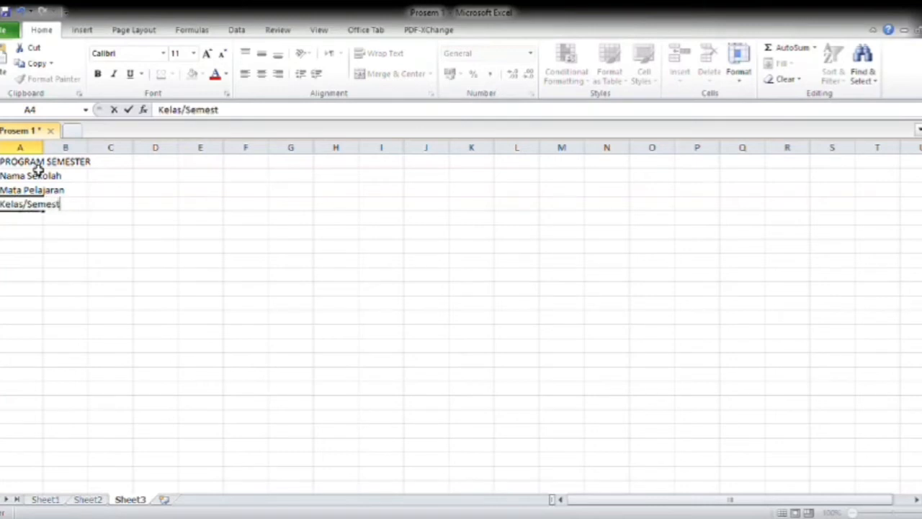
pyautogui.write('er')
# Review the completed semester program on Sheet1, covering its school, subject and class lines and the table headings from No to Keterangan.
pyautogui.click(45, 499)
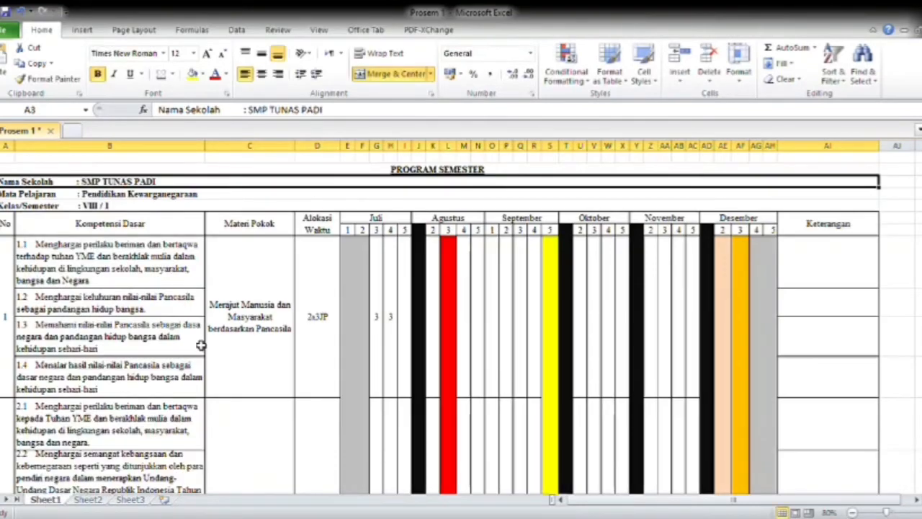
pyautogui.click(216, 330)
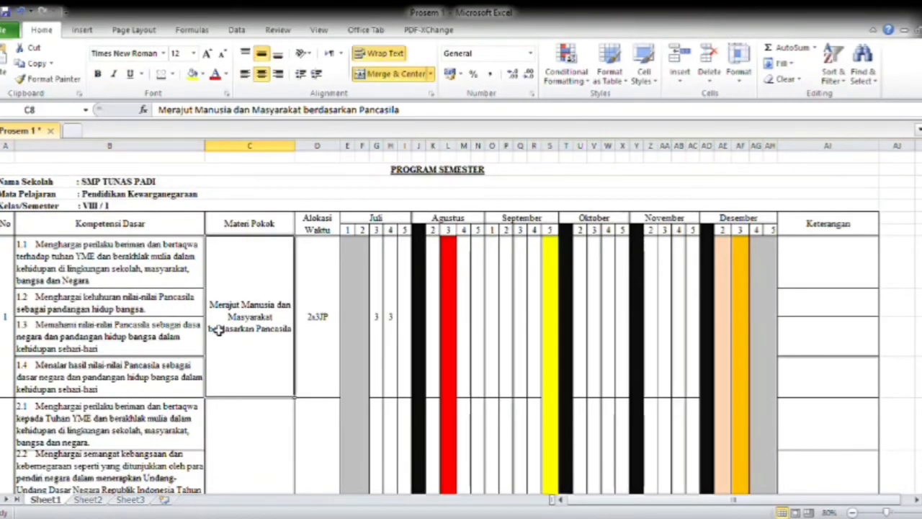
pyautogui.click(226, 207)
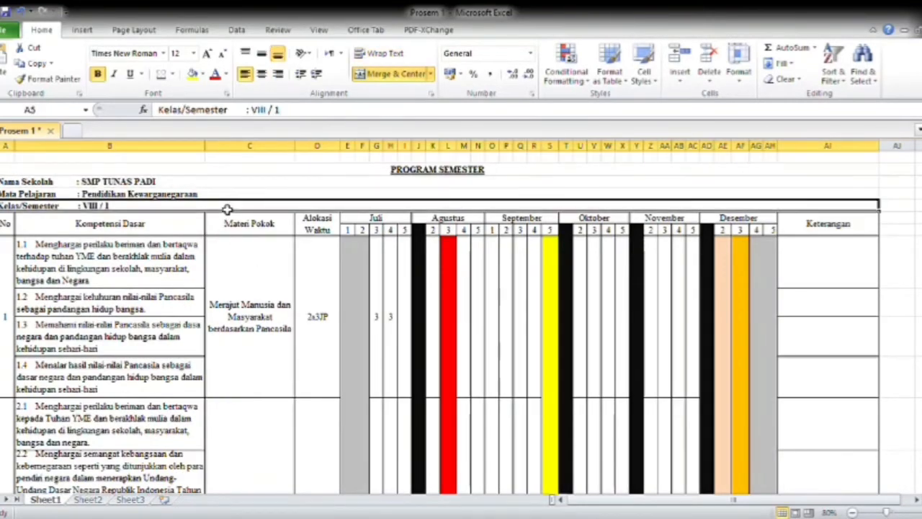
pyautogui.click(296, 196)
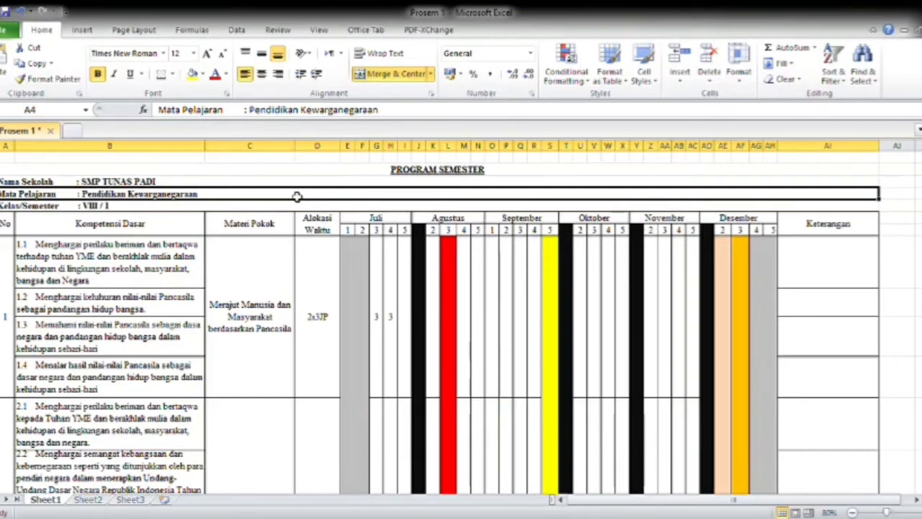
pyautogui.click(13, 232)
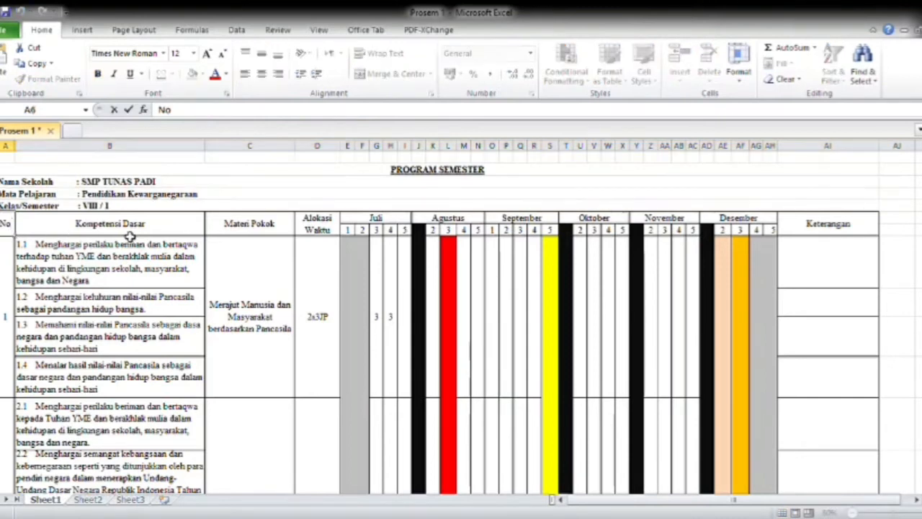
pyautogui.click(131, 236)
pyautogui.click(281, 237)
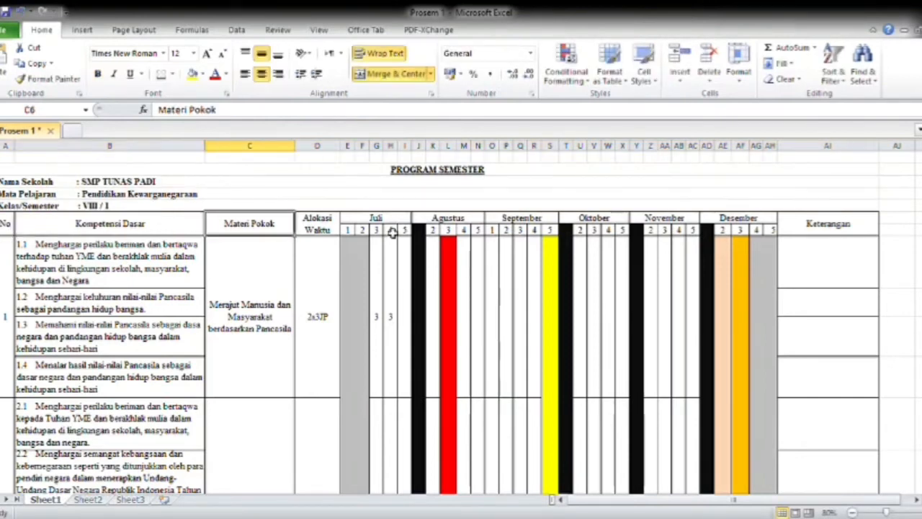
pyautogui.click(91, 227)
pyautogui.click(287, 245)
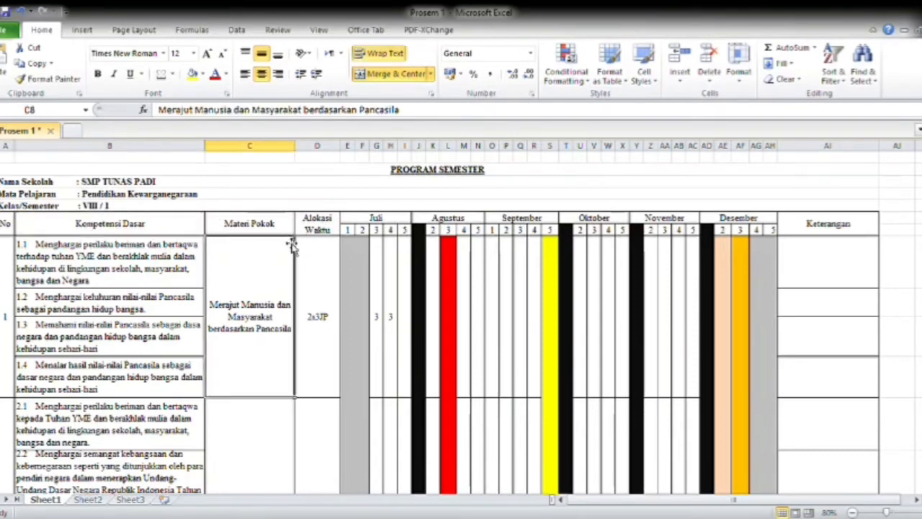
pyautogui.click(314, 234)
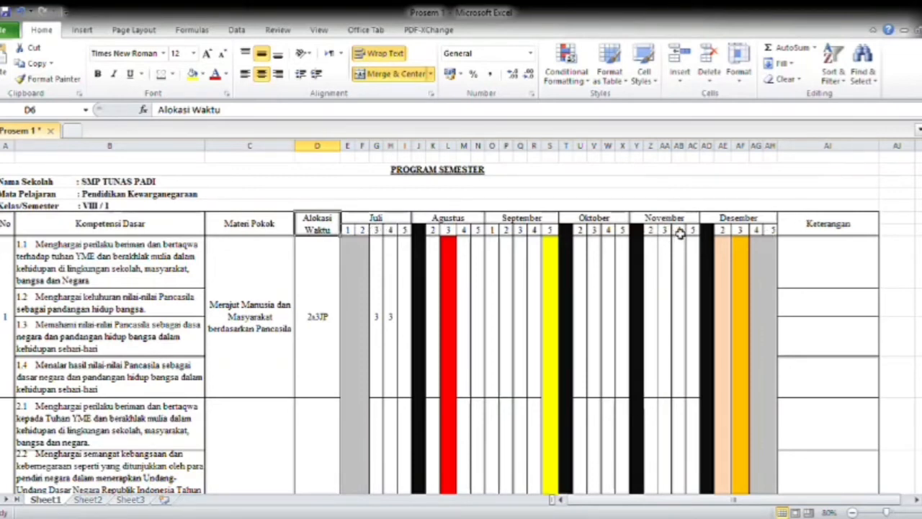
pyautogui.click(828, 223)
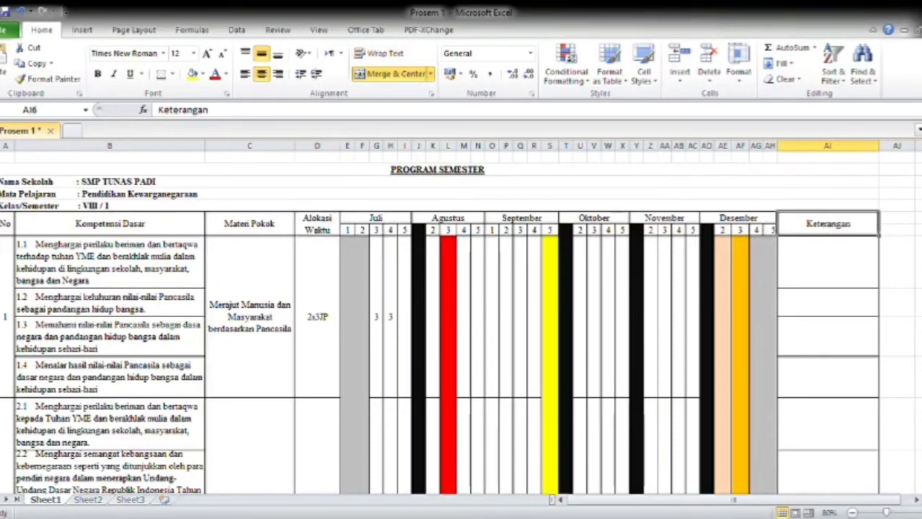
pyautogui.scroll(-3, 567, 321)
pyautogui.scroll(2, 567, 321)
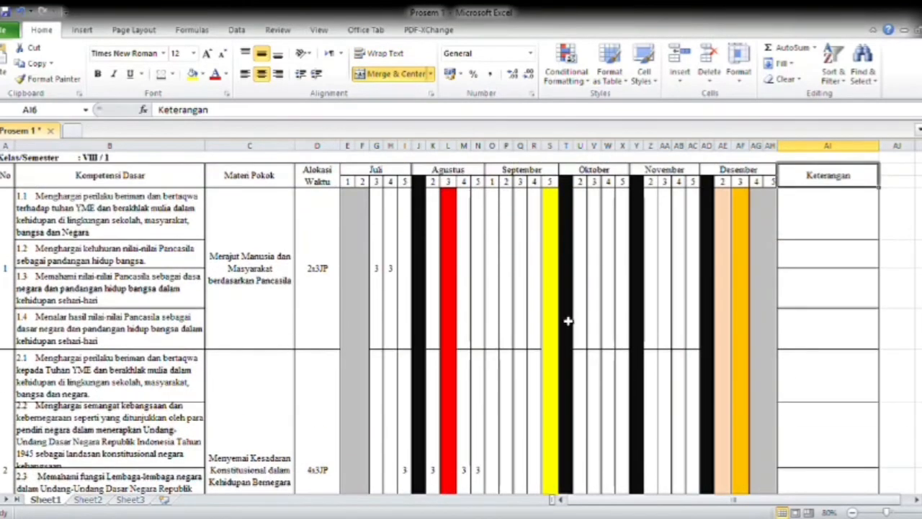
# Read through the Kompetensi Dasar entries from 1.1 down to the fourth topic, and return to the start of the table.
pyautogui.click(105, 225)
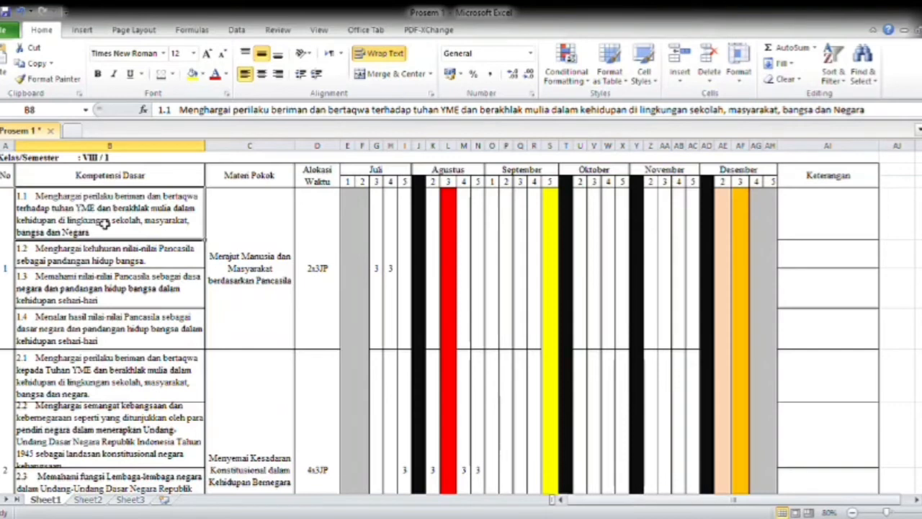
pyautogui.click(113, 257)
pyautogui.click(118, 201)
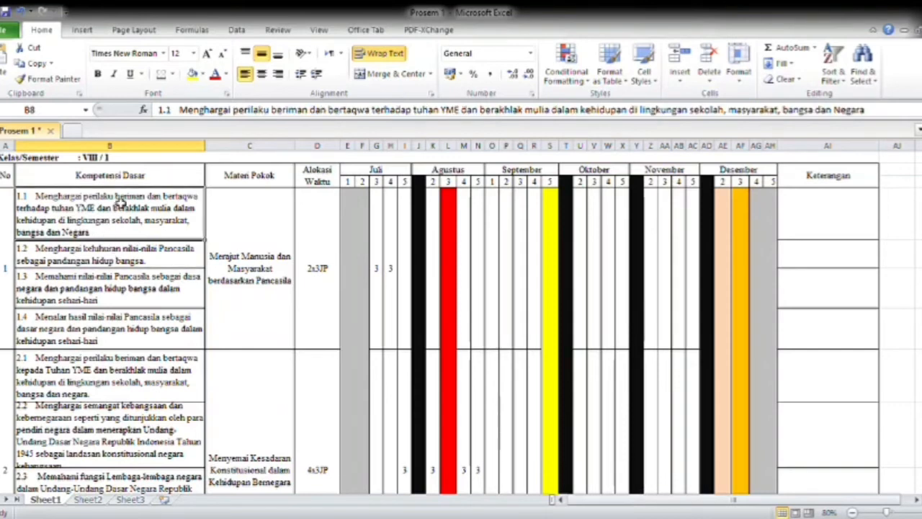
pyautogui.click(126, 256)
pyautogui.click(130, 283)
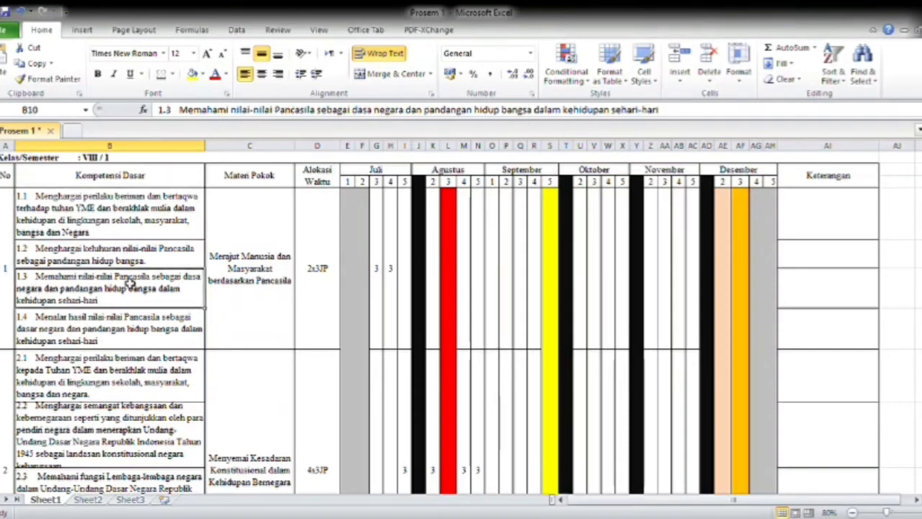
pyautogui.click(130, 325)
pyautogui.click(134, 398)
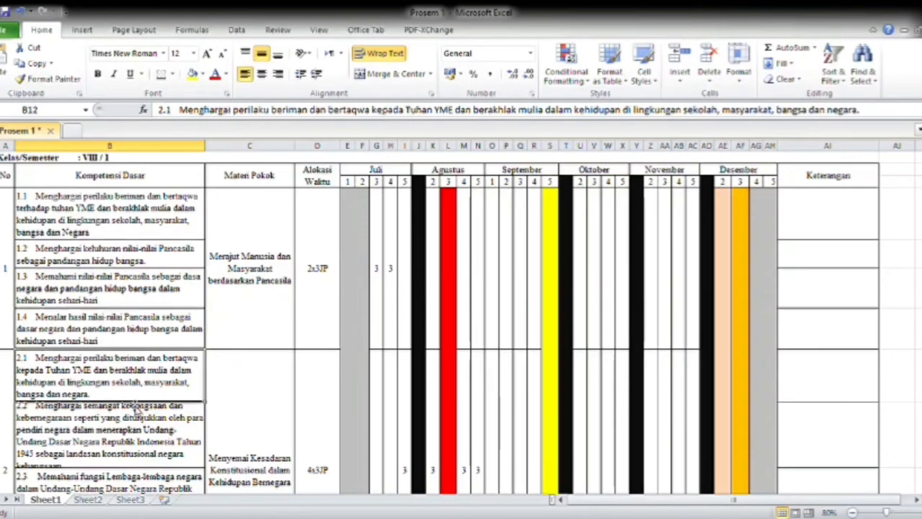
pyautogui.press('Down')
pyautogui.press('Down')
pyautogui.press('Down')
pyautogui.press('Down')
pyautogui.press('Down')
pyautogui.press('Down')
pyautogui.press('Down')
pyautogui.press('Down')
pyautogui.press('Down')
pyautogui.press('Down')
pyautogui.press('Down')
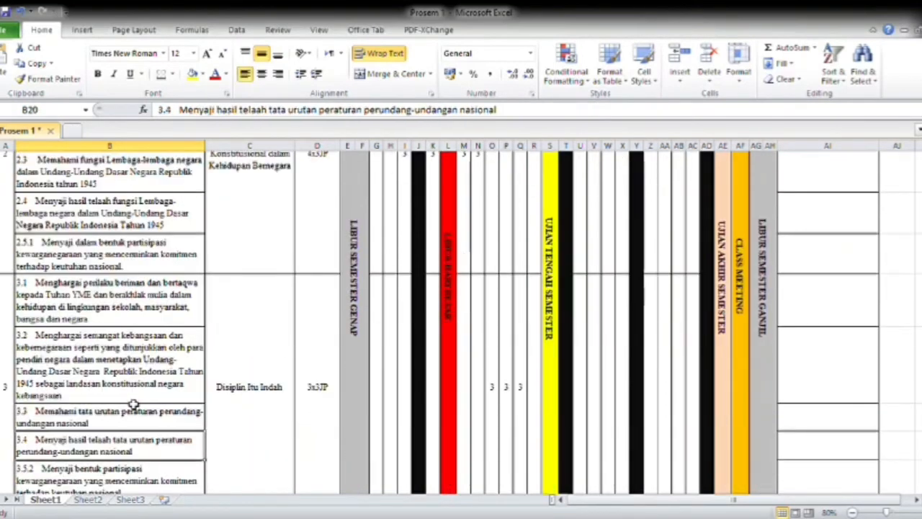
pyautogui.press('Down')
pyautogui.press('Down')
pyautogui.press('Down')
pyautogui.press('Down')
pyautogui.press('Up')
pyautogui.press('Up')
pyautogui.press('Up')
pyautogui.press('Up')
pyautogui.press('Up')
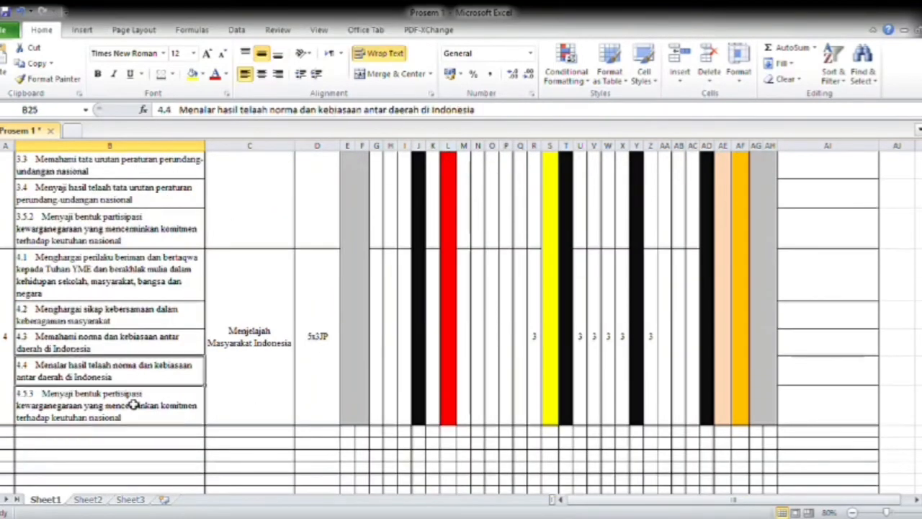
pyautogui.press('Up')
pyautogui.press('Up')
pyautogui.press('Up')
pyautogui.press('Up')
pyautogui.press('Up')
pyautogui.press('Up')
pyautogui.press('Up')
pyautogui.press('Up')
pyautogui.press('Up')
pyautogui.press('Up')
pyautogui.press('Up')
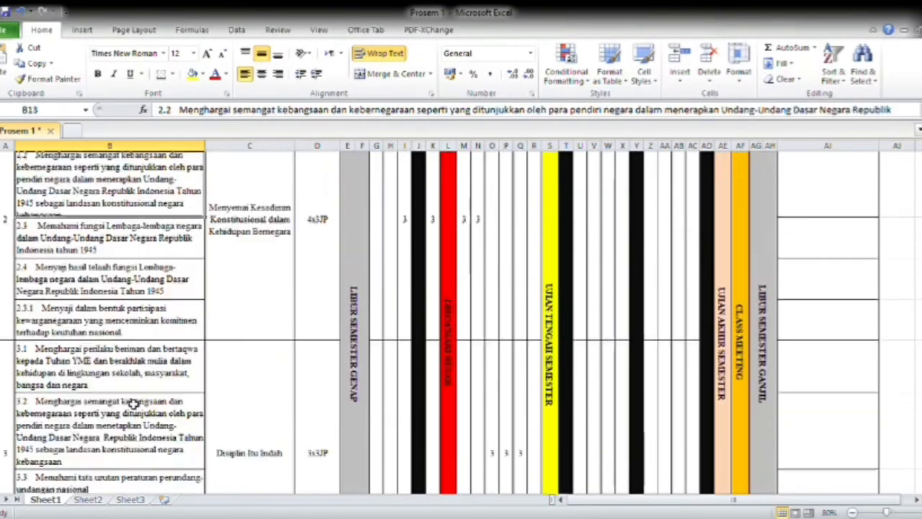
pyautogui.press('Up')
pyautogui.press('Up')
pyautogui.press('Up')
pyautogui.press('Up')
# Look across the month headings from Desember back to the Alokasi Waktu entry for the first topic.
pyautogui.press('Right')
pyautogui.press('Right')
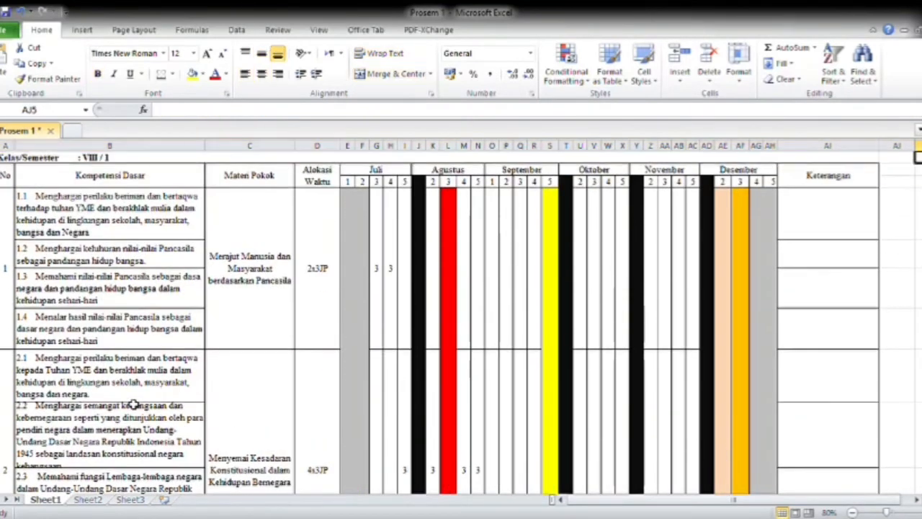
pyautogui.press('Down')
pyautogui.press('Left')
pyautogui.press('Left')
pyautogui.press('Left')
pyautogui.press('Left')
pyautogui.press('Left')
pyautogui.press('Left')
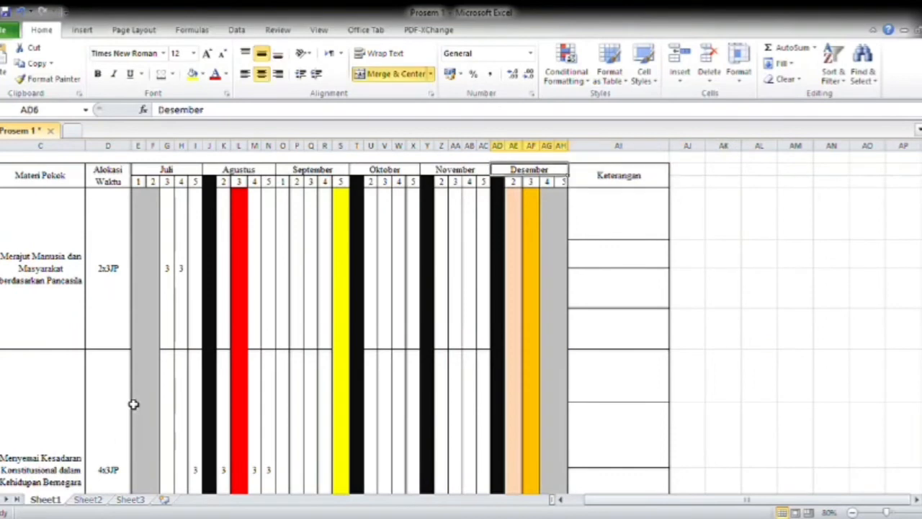
pyautogui.press('Left')
pyautogui.press('Left')
pyautogui.press('Left')
pyautogui.press('Down')
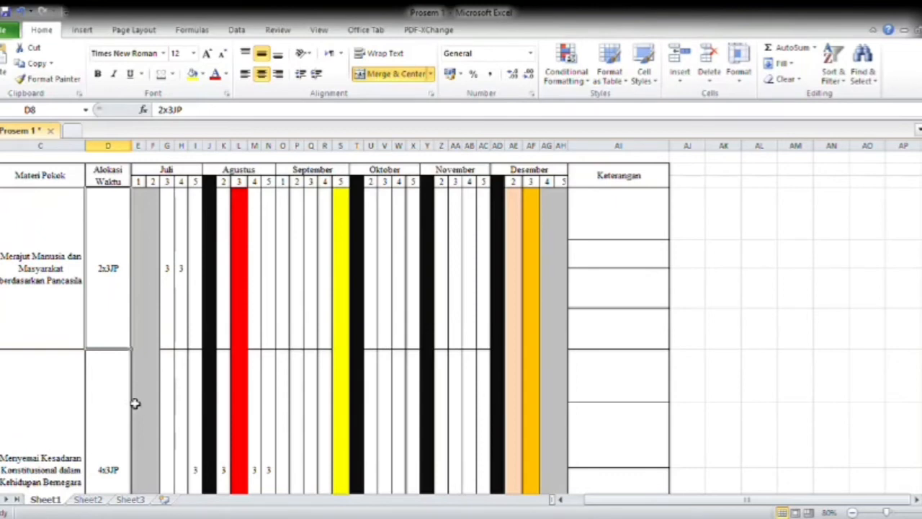
# Examine the grey LIBUR SEMESTER GENAP block in Juli and the black week columns in Agustus, Oktober, November and Desember.
pyautogui.click(150, 334)
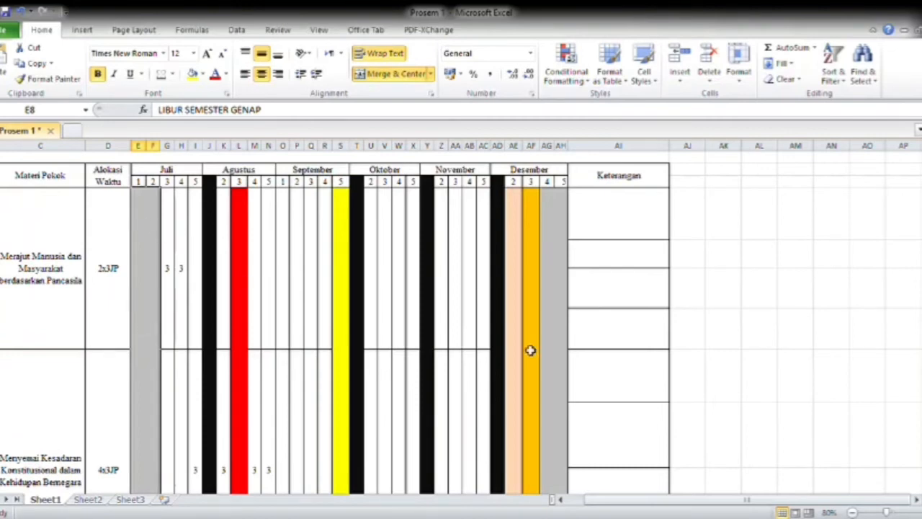
pyautogui.scroll(-4, 461, 322)
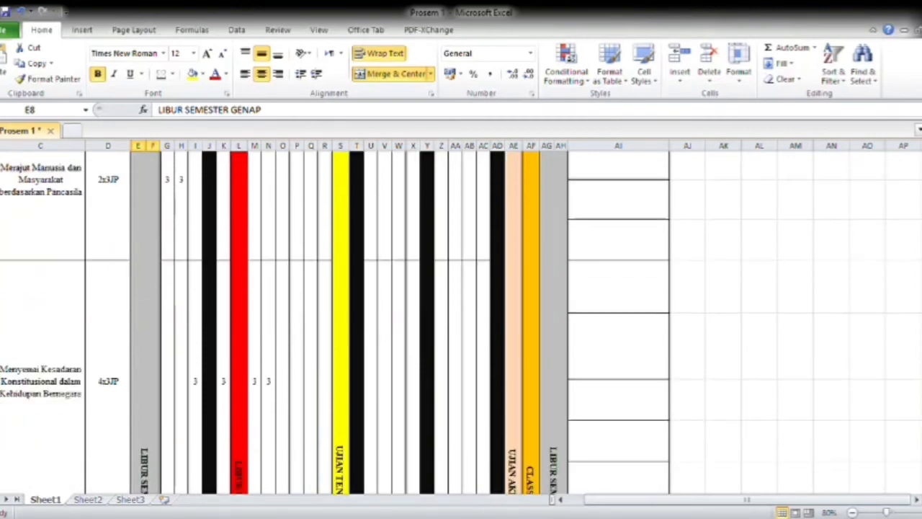
pyautogui.scroll(2, 460, 323)
pyautogui.scroll(3, 461, 322)
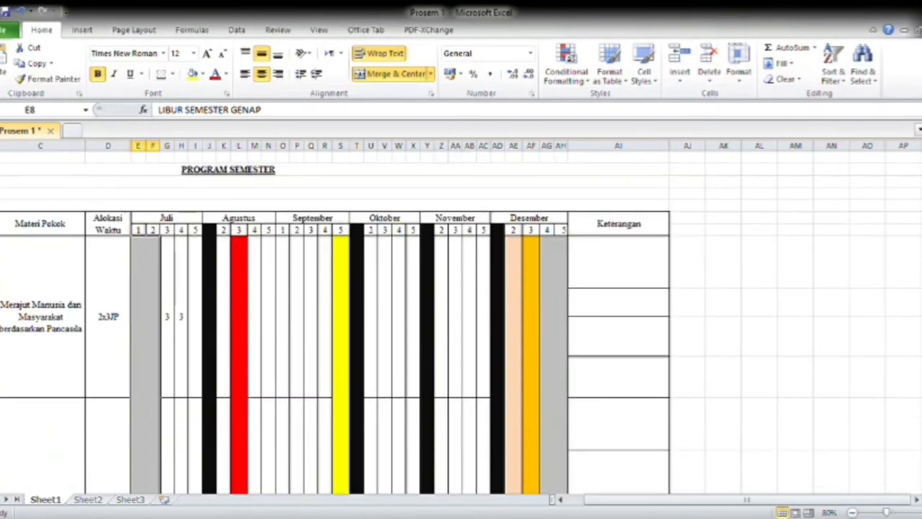
pyautogui.click(210, 261)
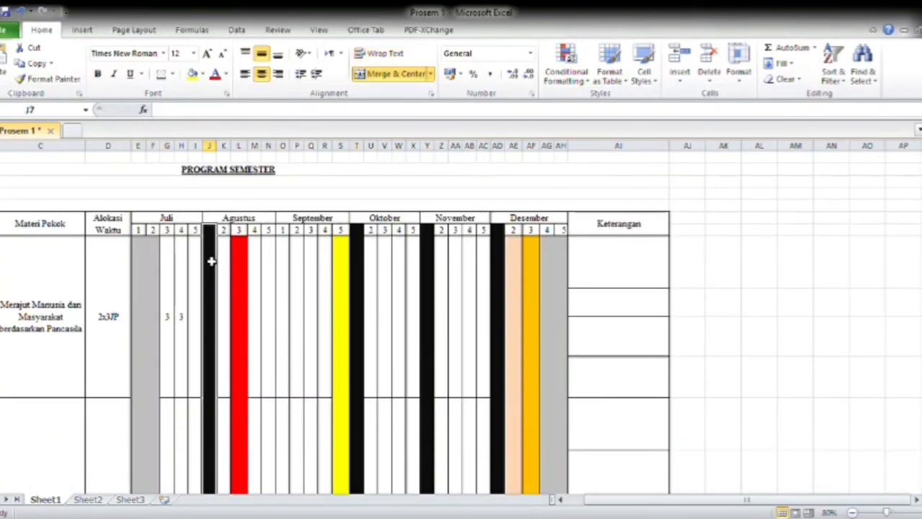
pyautogui.click(359, 249)
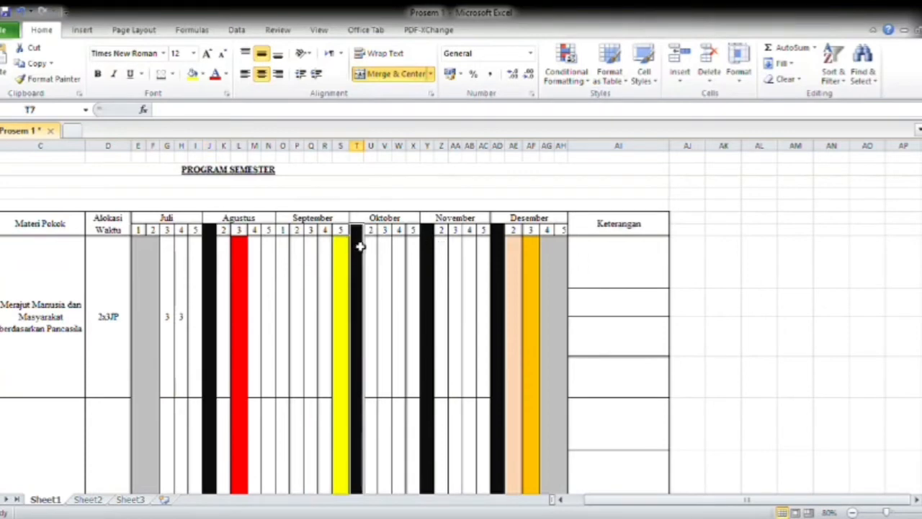
pyautogui.click(436, 247)
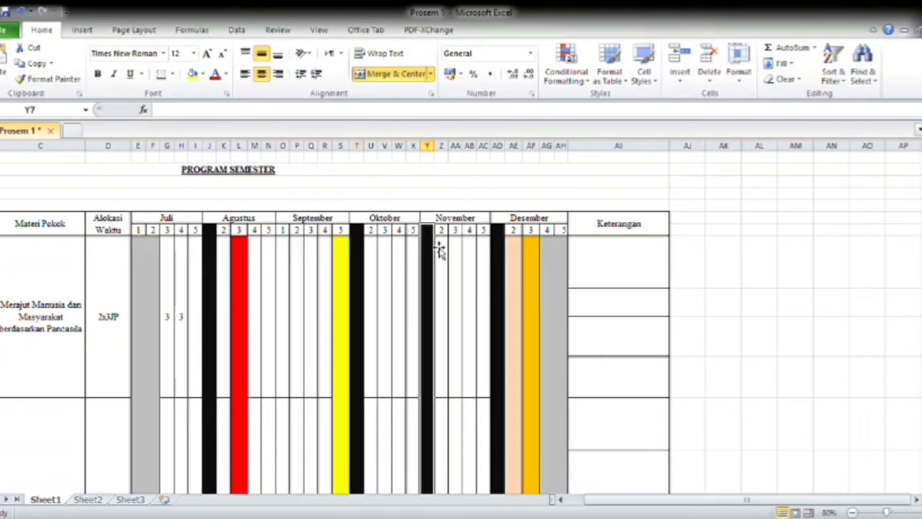
pyautogui.click(503, 231)
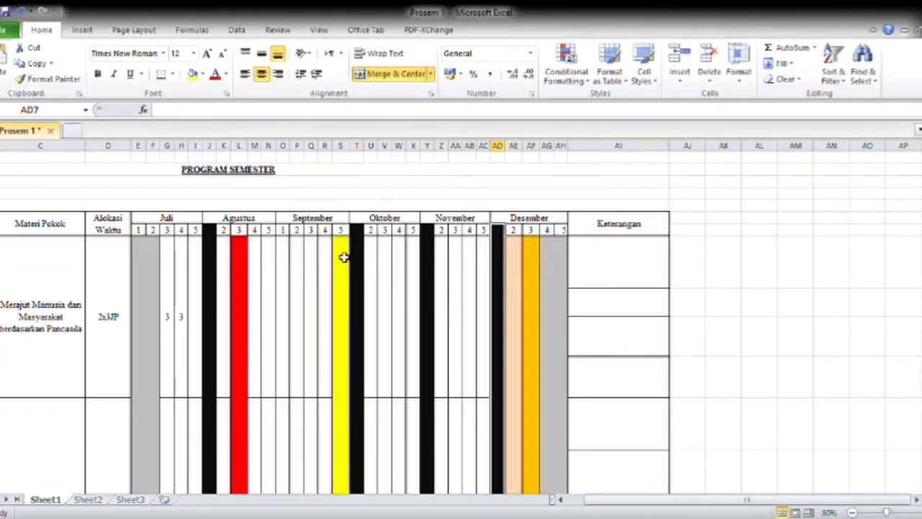
# Examine the red LIBUR HARI BESAR column in Agustus week 3 and the yellow UJIAN TENGAH SEMESTER column in September week 5.
pyautogui.press('Left')
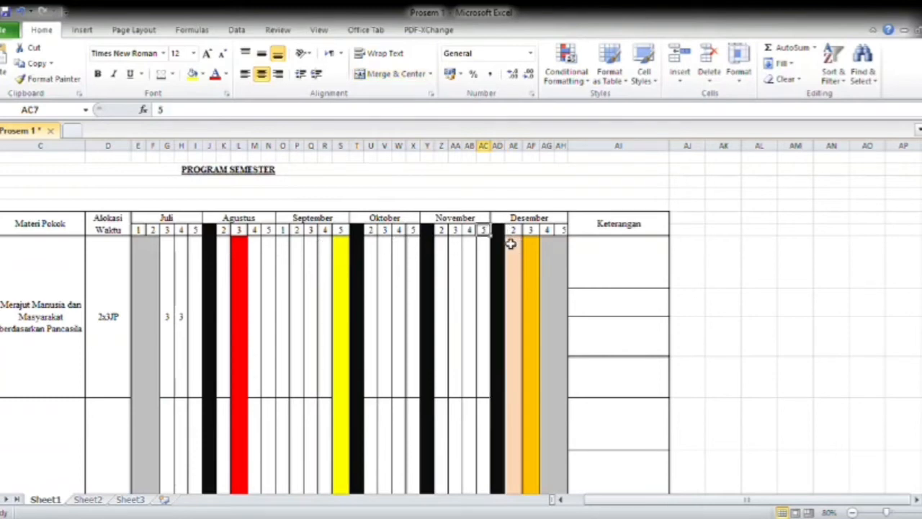
pyautogui.click(239, 265)
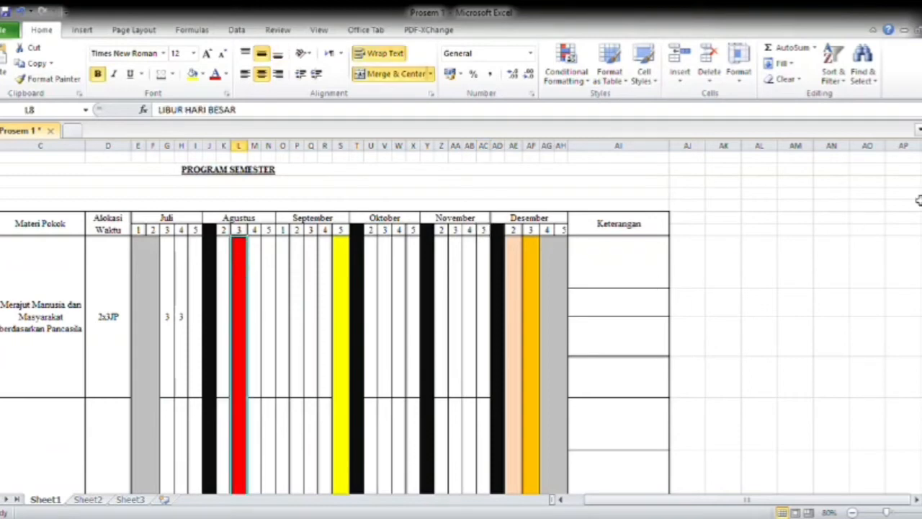
pyautogui.scroll(-1, 916, 200)
pyautogui.scroll(-3, 461, 323)
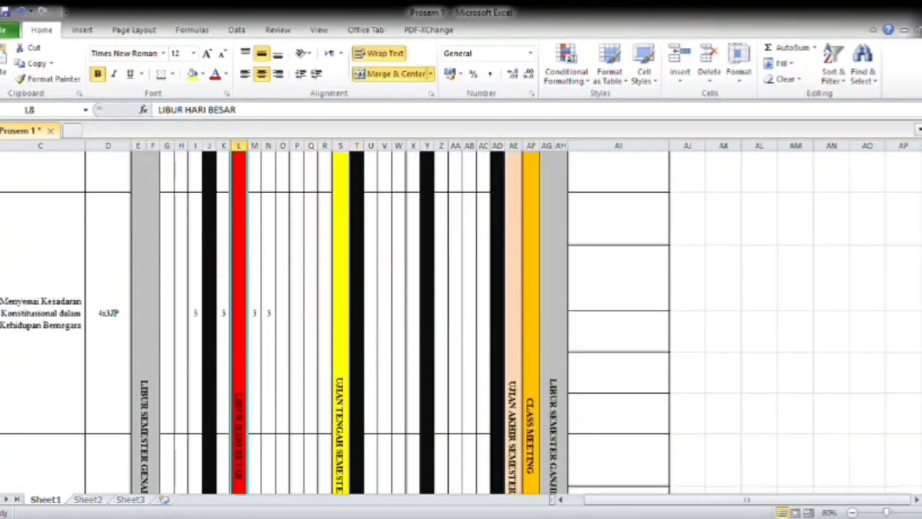
pyautogui.scroll(4, 460, 323)
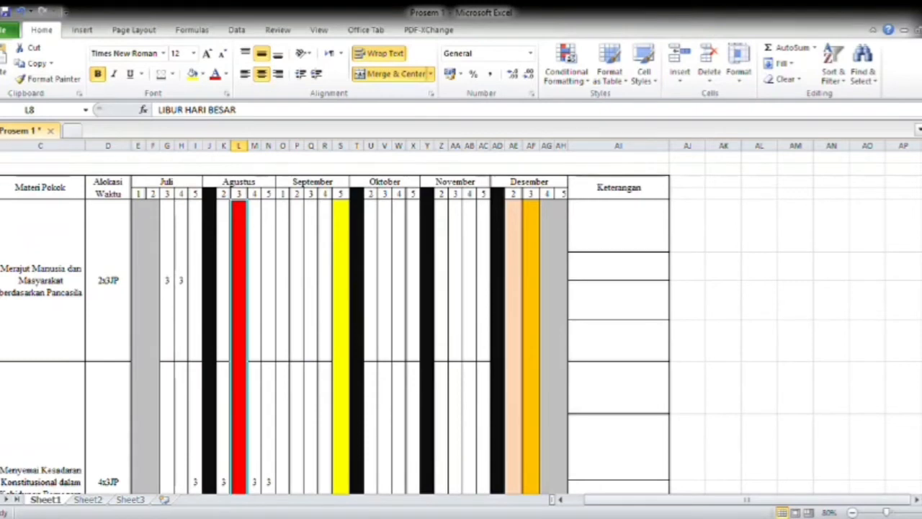
pyautogui.click(348, 244)
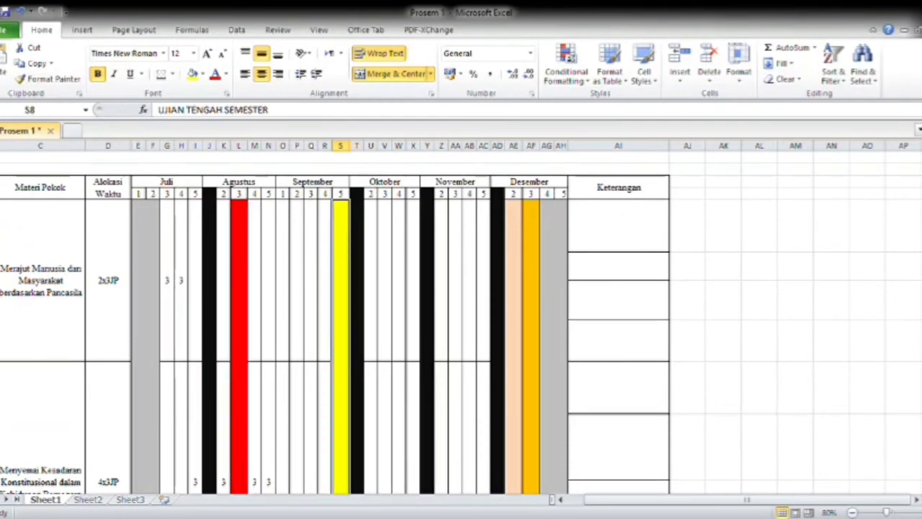
pyautogui.scroll(-5, 347, 245)
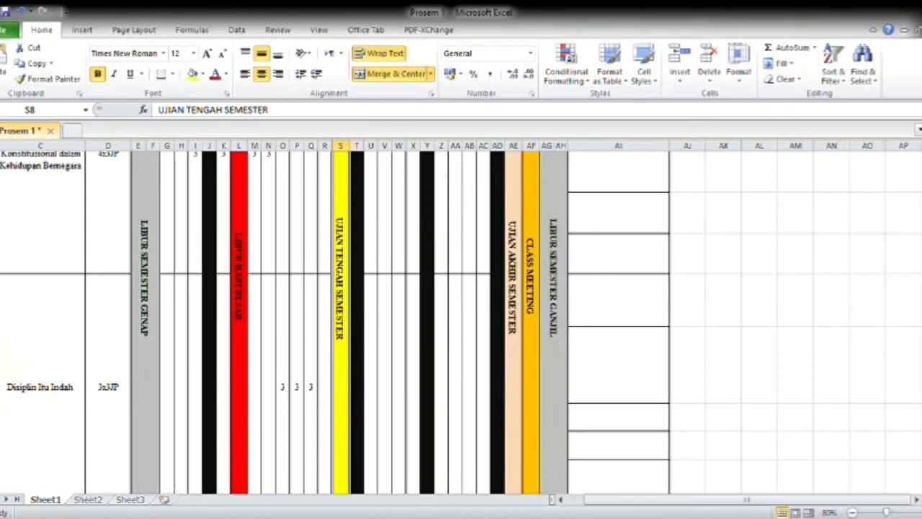
pyautogui.scroll(5, 348, 317)
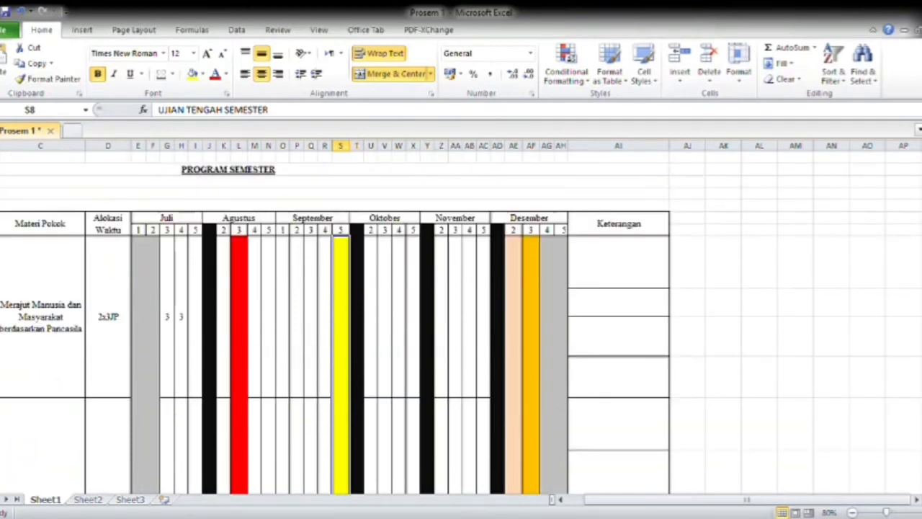
# Examine the UJIAN AKHIR SEMESTER, CLASS MEETING and LIBUR SEMESTER GANJIL blocks under Desember.
pyautogui.scroll(-5, 840, 302)
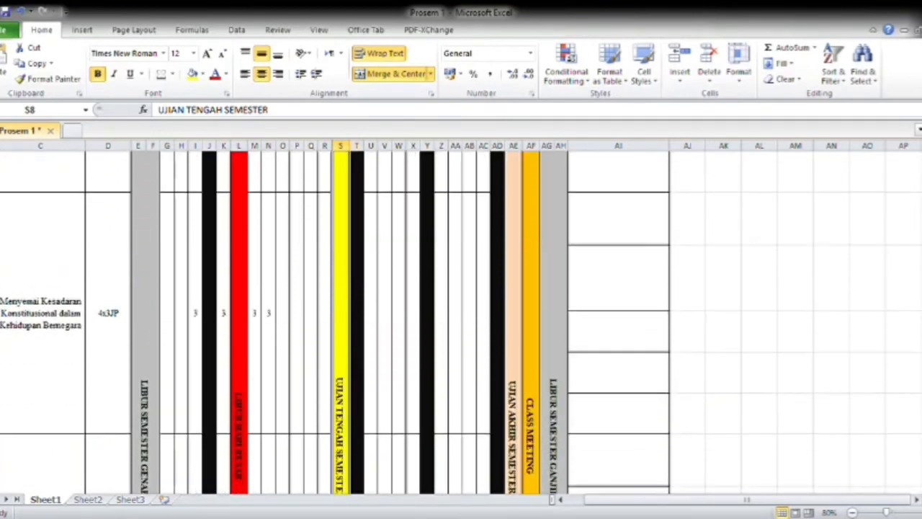
pyautogui.click(517, 298)
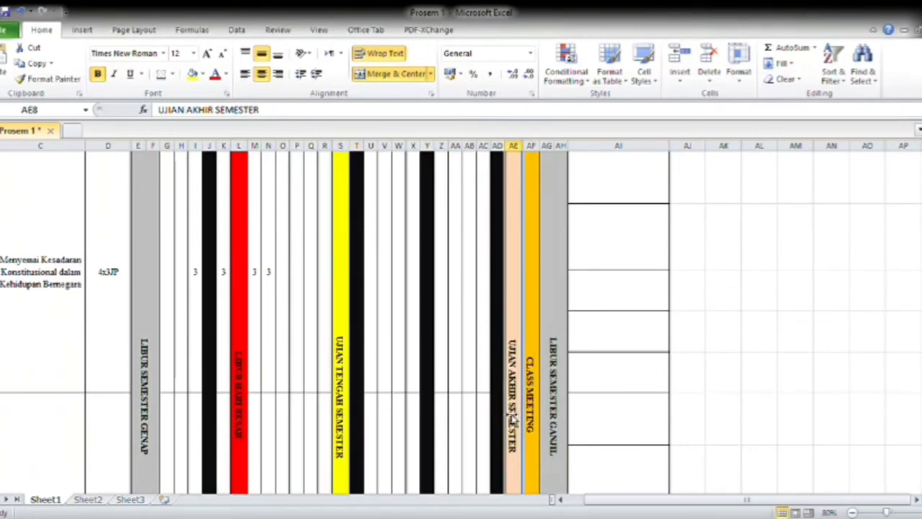
pyautogui.click(537, 386)
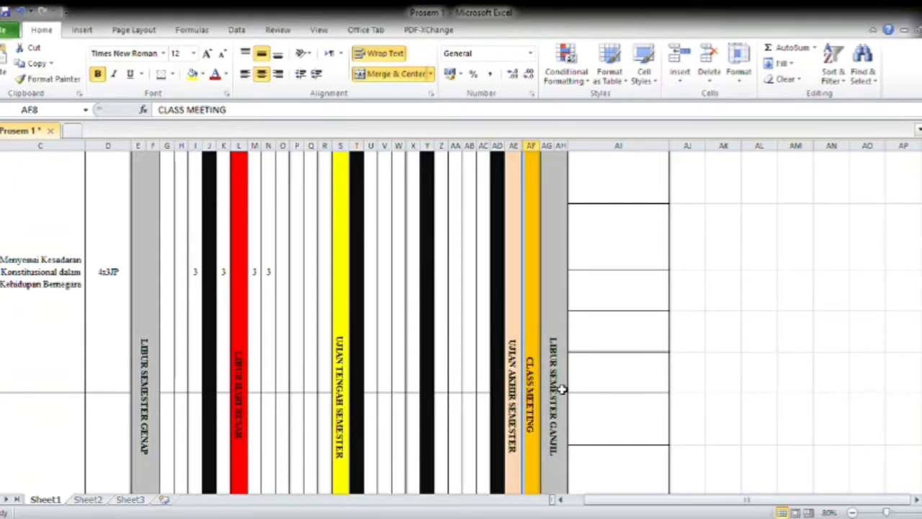
pyautogui.click(561, 389)
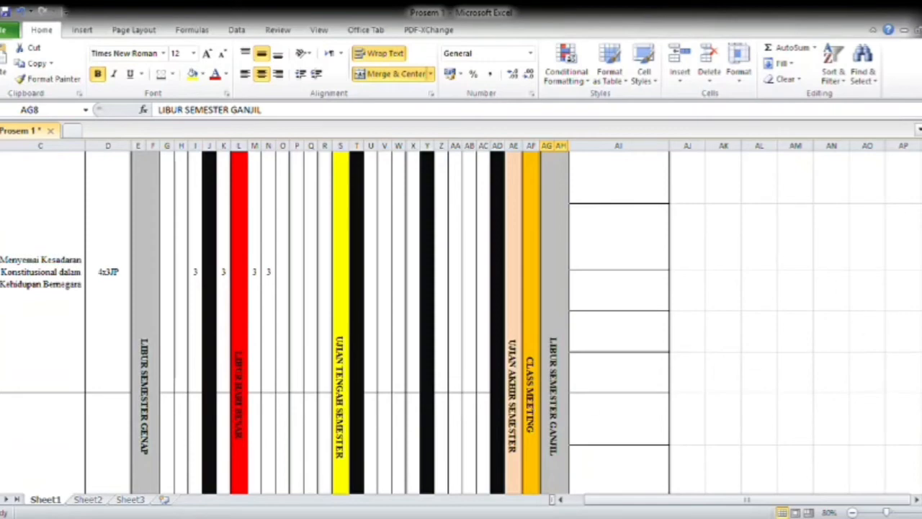
pyautogui.scroll(-5, 460, 321)
pyautogui.scroll(4, 461, 321)
pyautogui.scroll(-3, 461, 321)
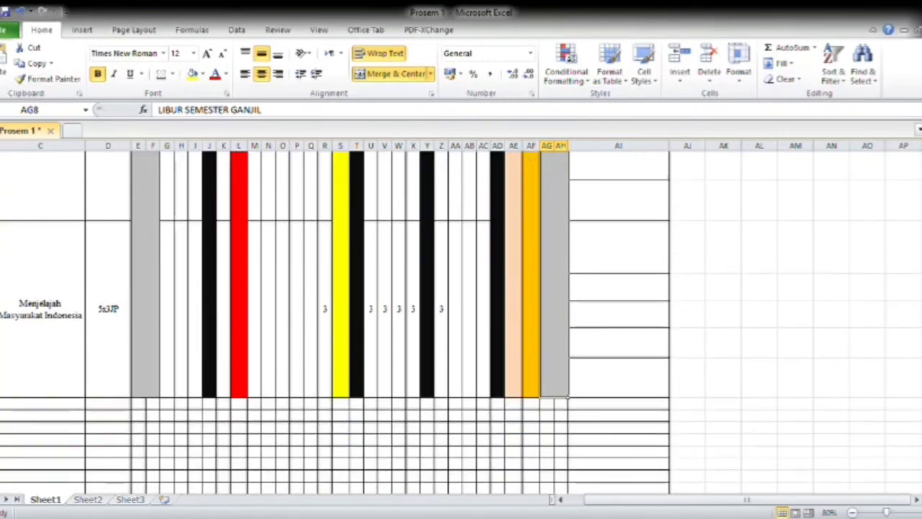
# Look over the empty rows beneath the fourth topic and check the Alokasi Waktu entries of the topics above them.
pyautogui.scroll(-1, 461, 321)
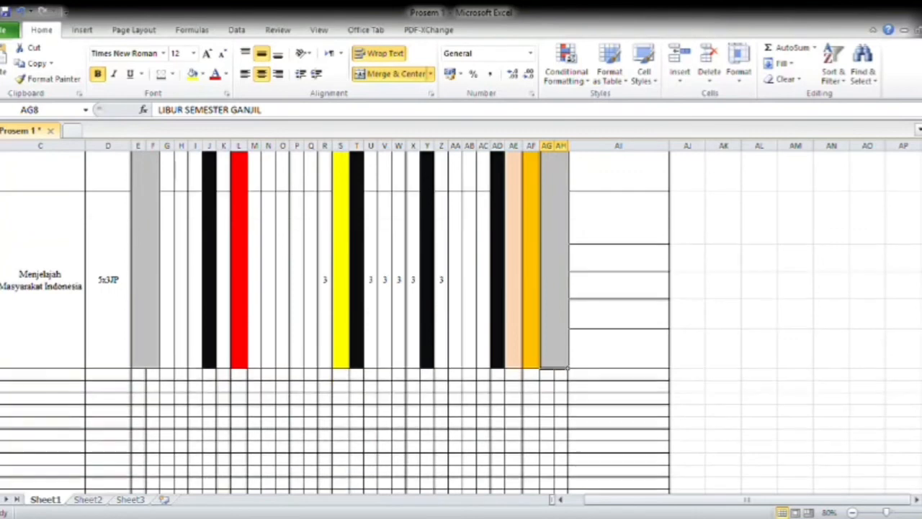
pyautogui.click(54, 389)
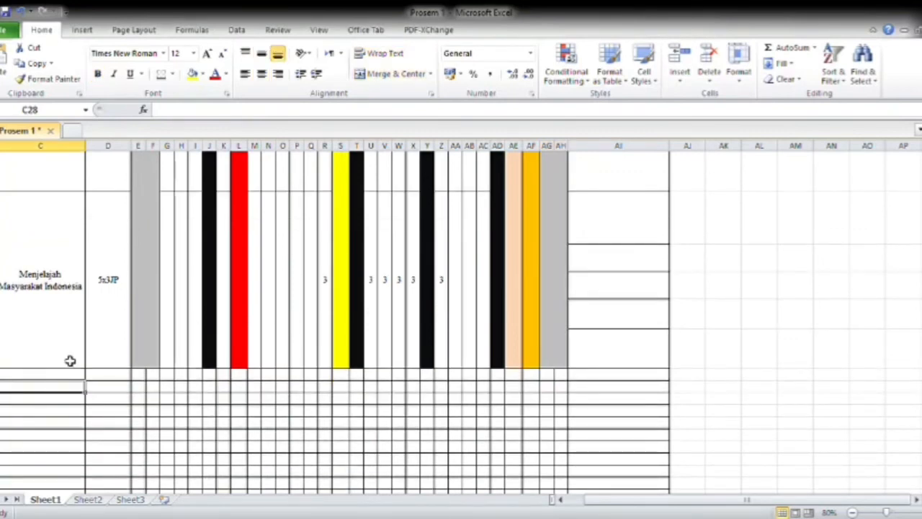
pyautogui.click(54, 376)
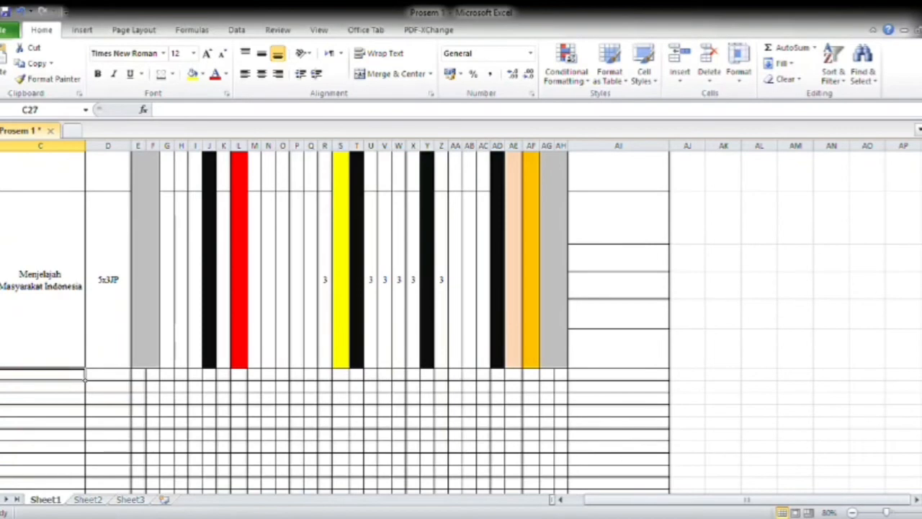
pyautogui.scroll(-1, 461, 324)
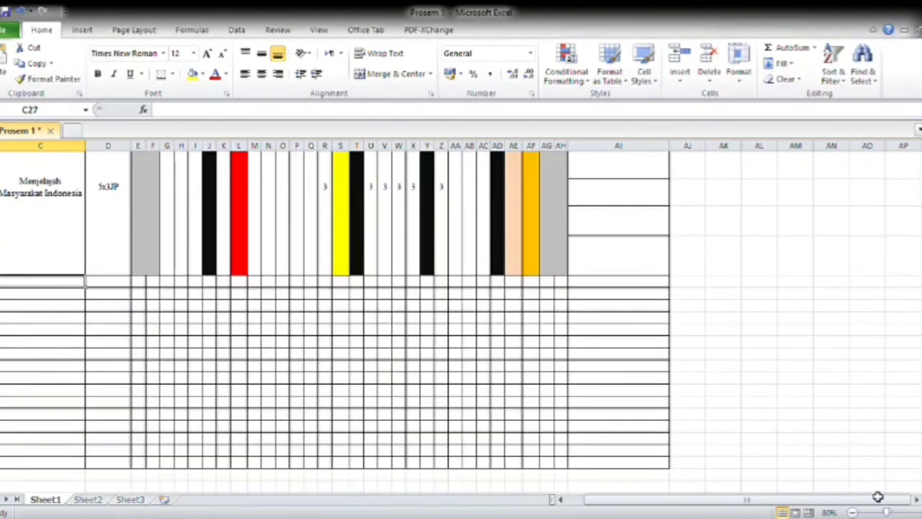
pyautogui.moveTo(836, 502); pyautogui.dragTo(803, 503)
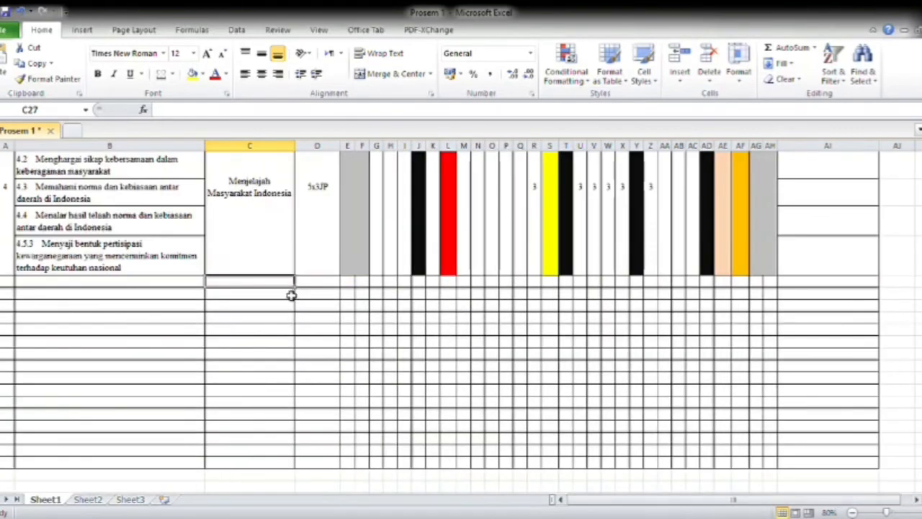
pyautogui.click(48, 288)
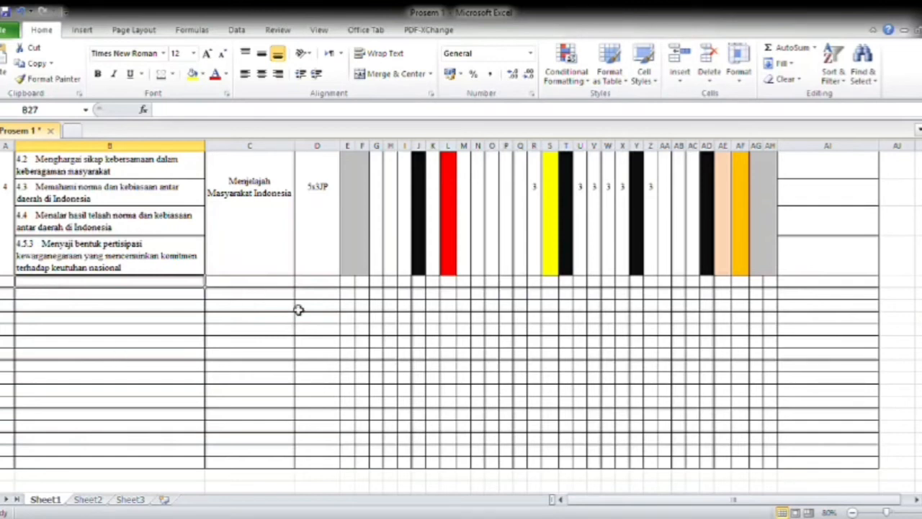
pyautogui.click(329, 173)
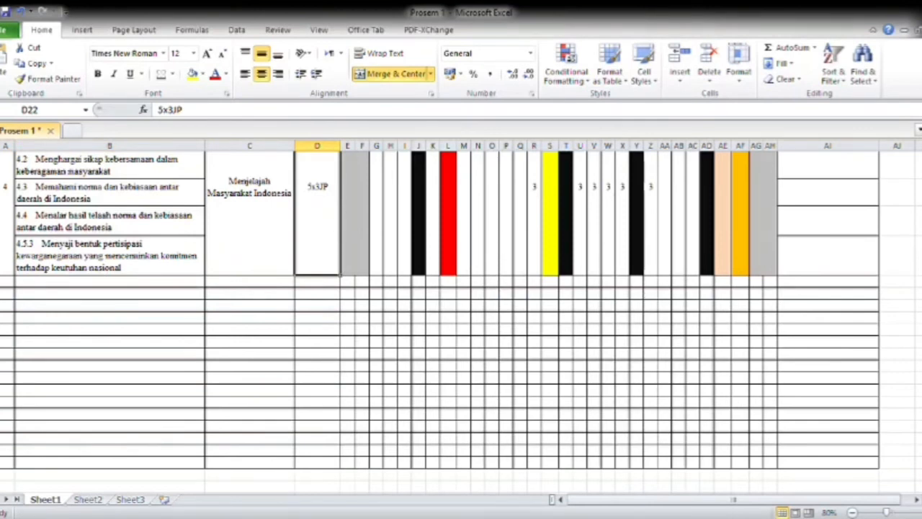
pyautogui.scroll(7, 461, 322)
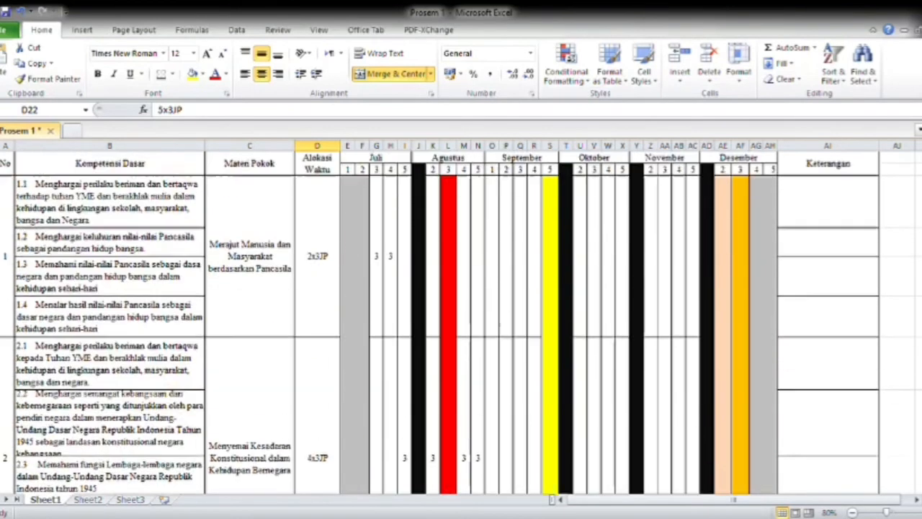
pyautogui.scroll(-6, 461, 323)
pyautogui.scroll(-1, 843, 396)
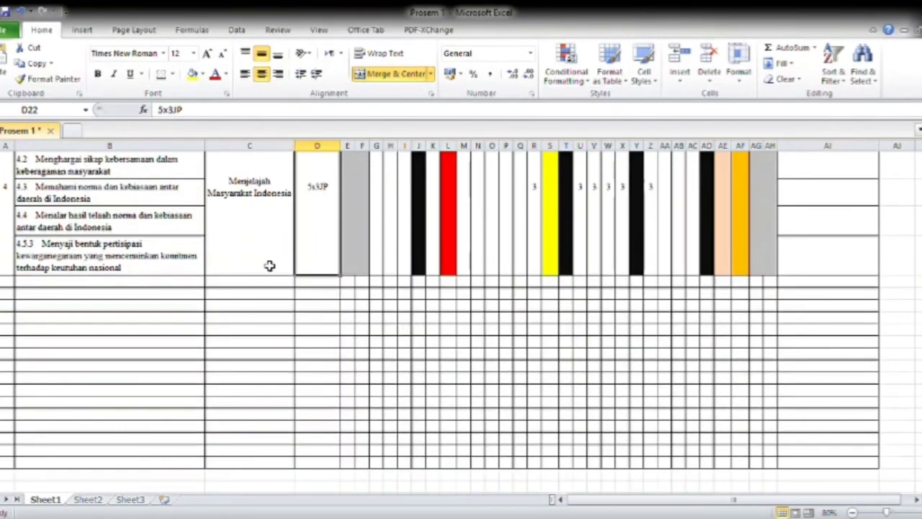
pyautogui.click(326, 284)
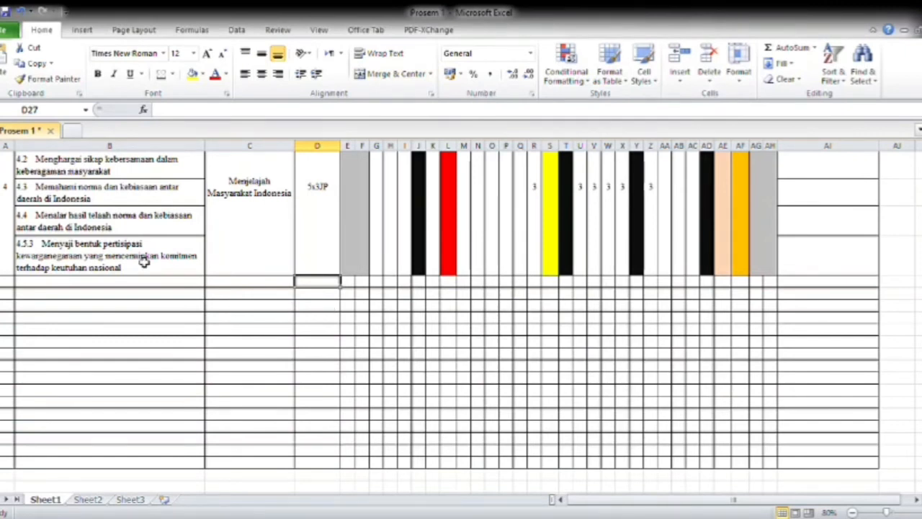
# Enter the label "Jumlah Jam Pelajaran Efektif" in cell B27, directly below the last Kompetensi Dasar entry.
pyautogui.click(13, 283)
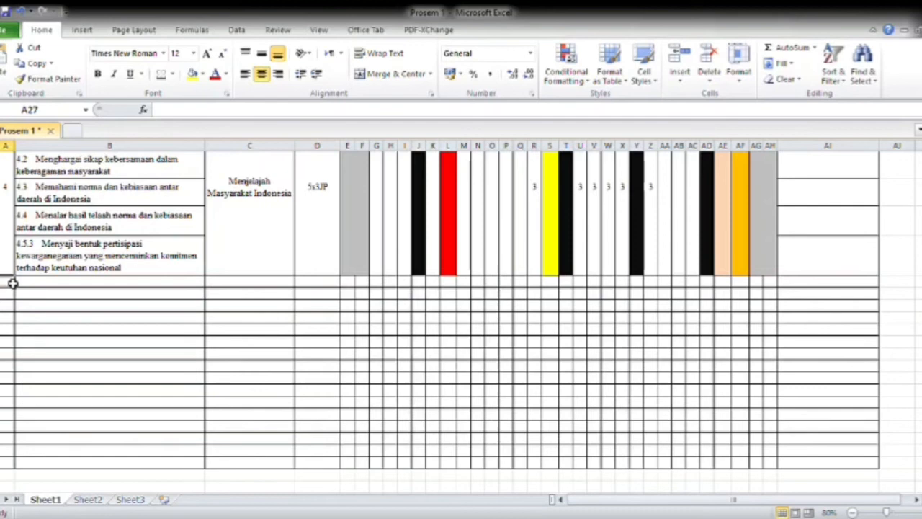
pyautogui.click(80, 295)
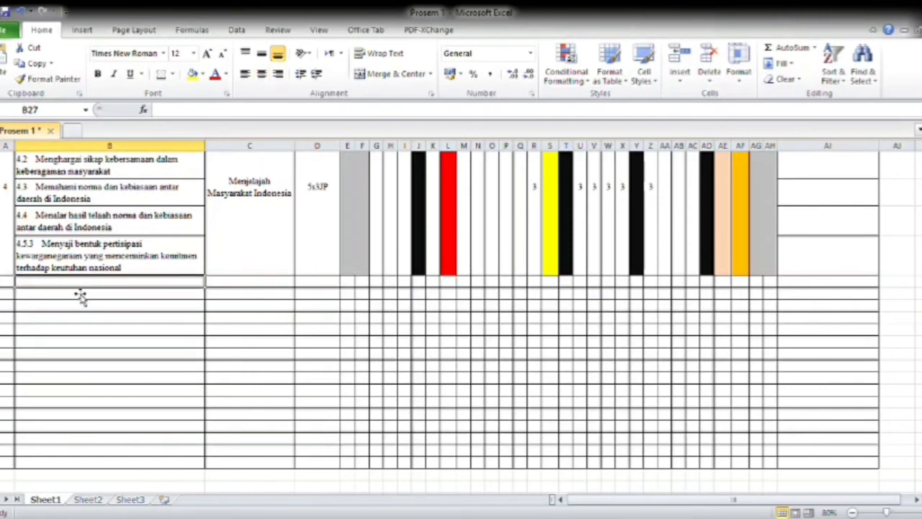
pyautogui.write('JUm')
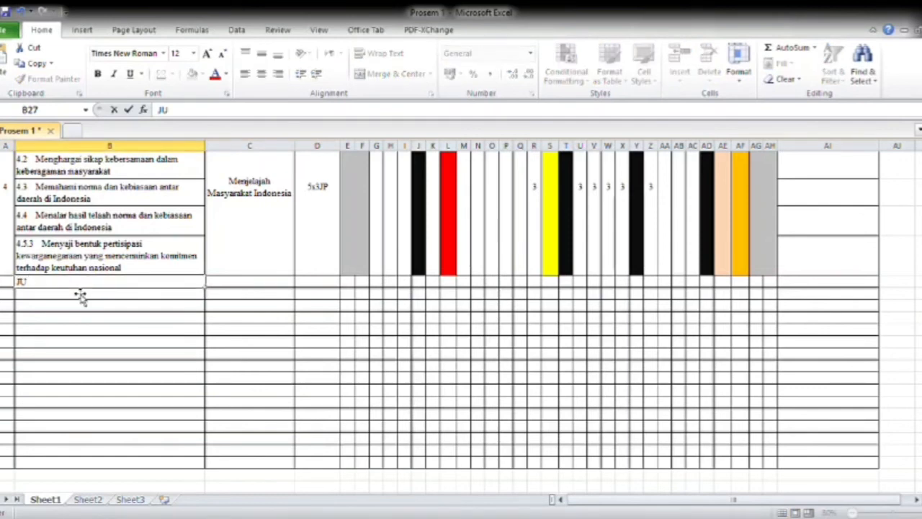
pyautogui.press('BackSpace')
pyautogui.press('BackSpace')
pyautogui.write('umlah')
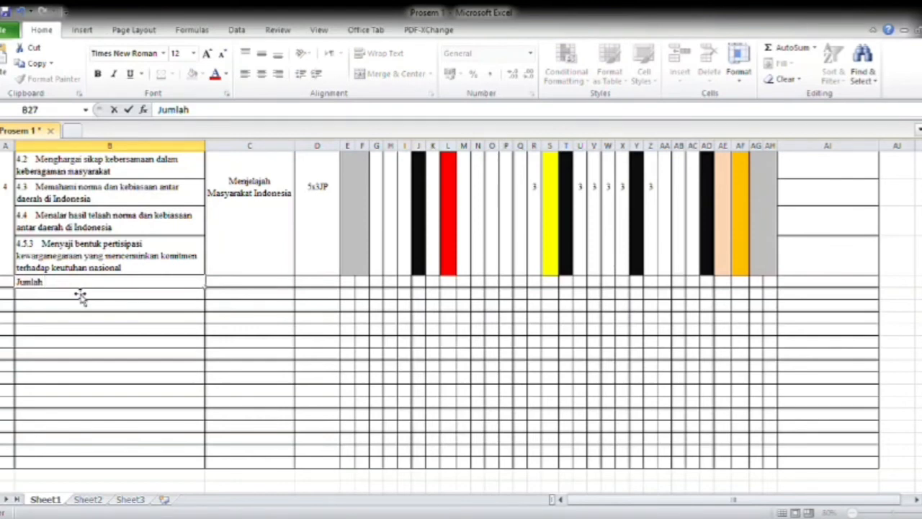
pyautogui.write(' Jam Pelajaran')
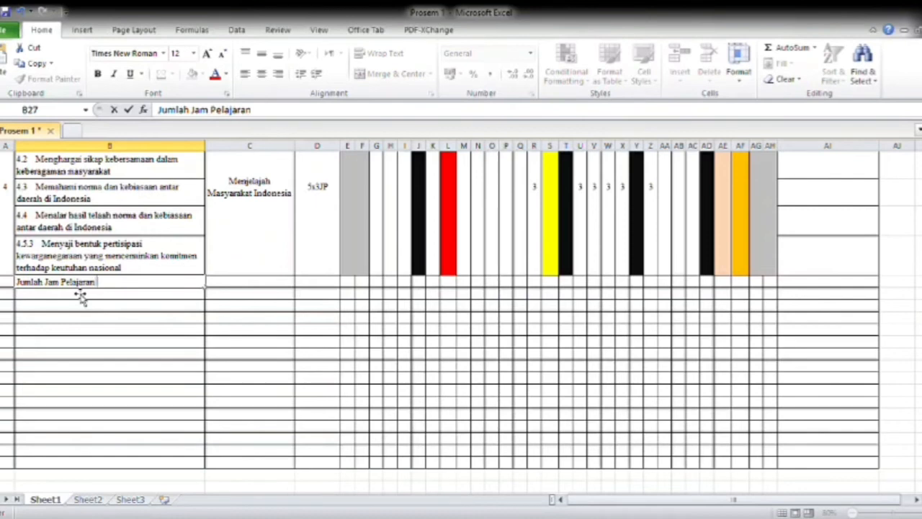
pyautogui.write(' Efektif')
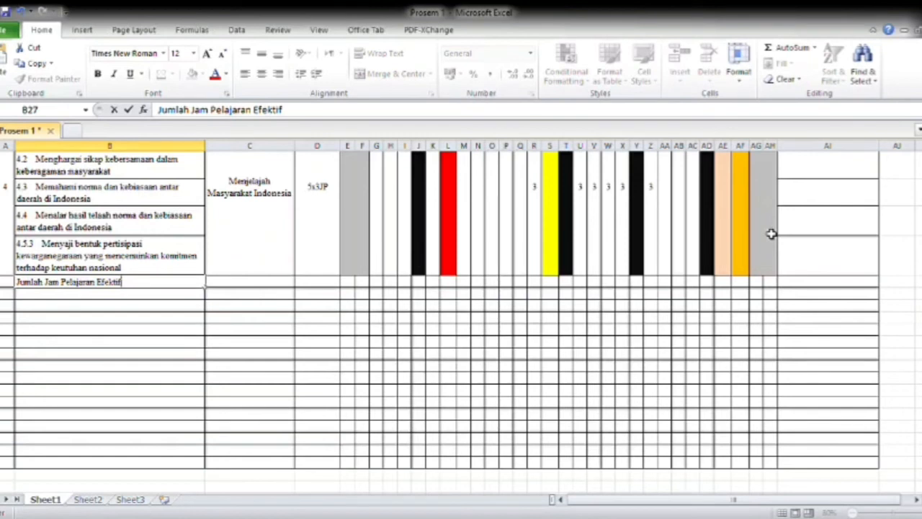
pyautogui.click(230, 287)
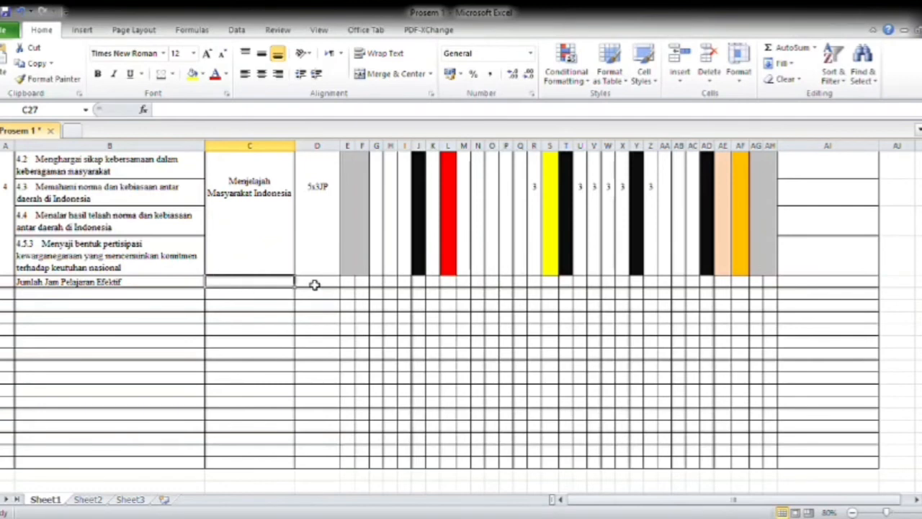
# Enter the label "Jumlah Jam Pelajaran Cadangan" in cell B28, below the effective lesson hours label.
pyautogui.click(99, 296)
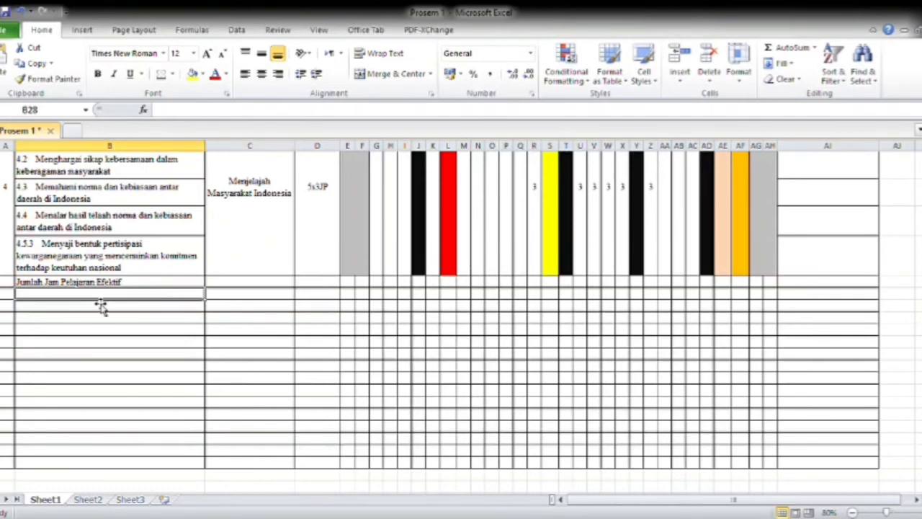
pyautogui.write('Jum')
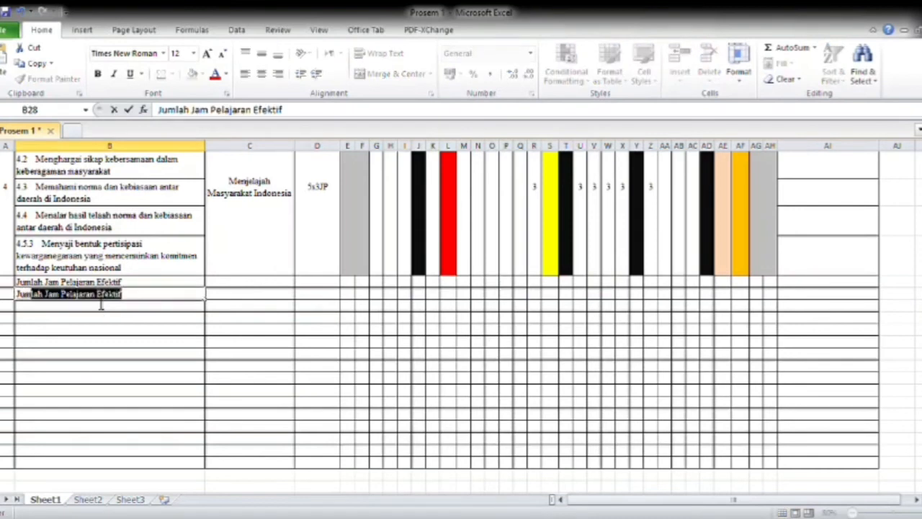
pyautogui.write('lah Jam ')
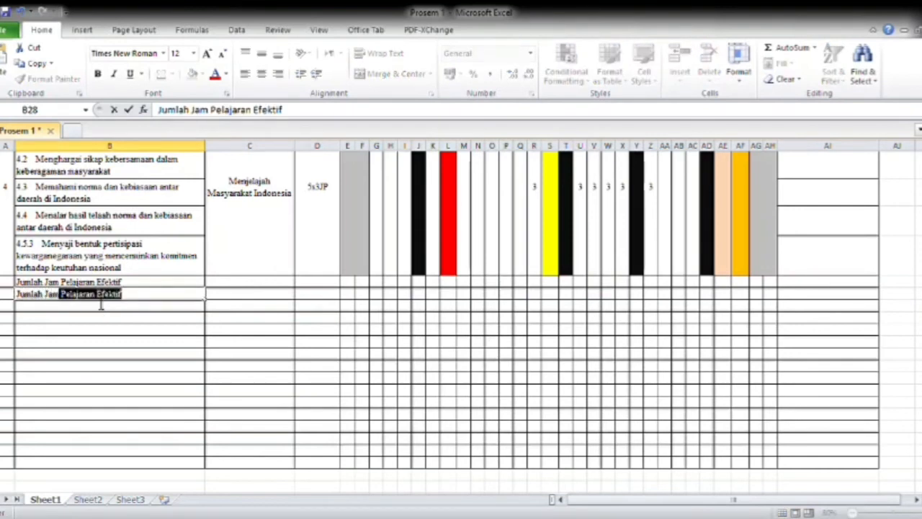
pyautogui.write('Pelajara')
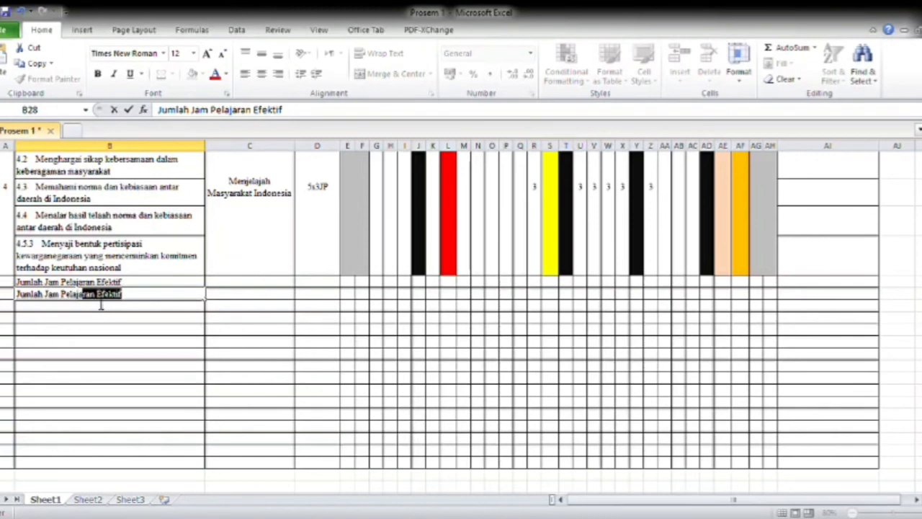
pyautogui.write('n')
pyautogui.press('BackSpace')
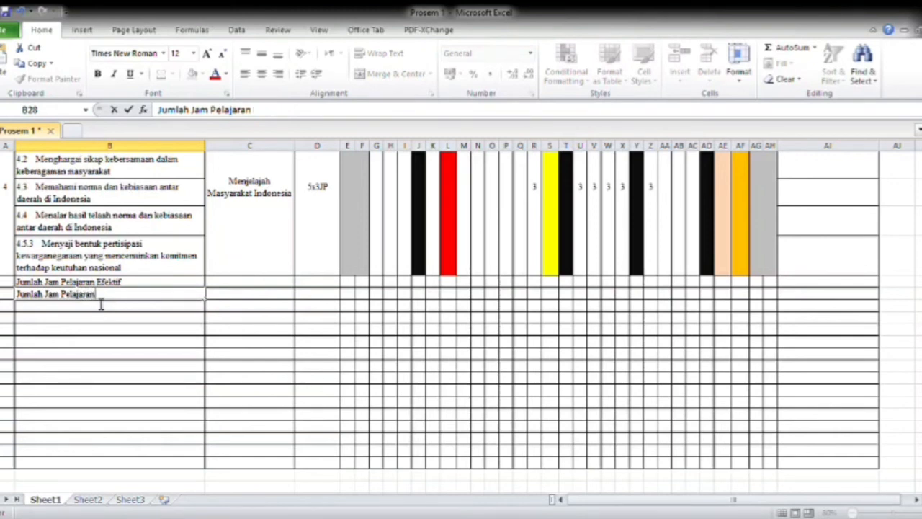
pyautogui.write('h')
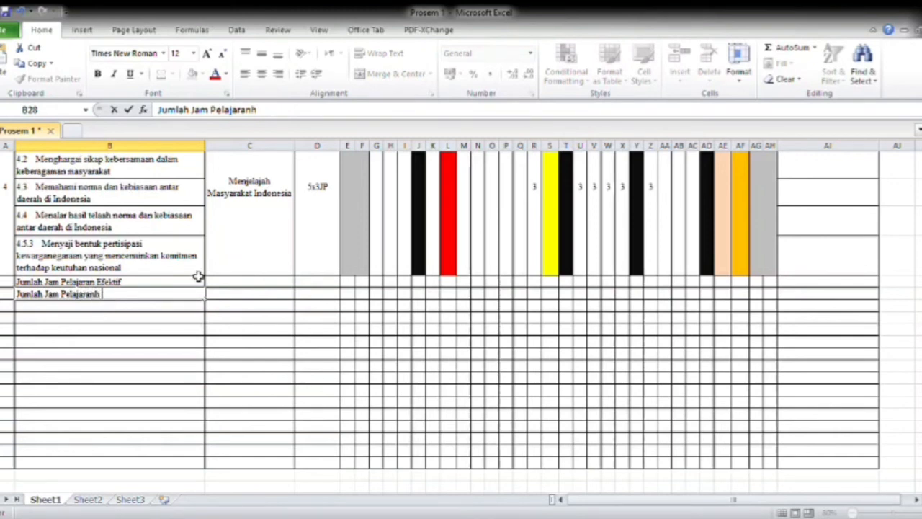
pyautogui.press('BackSpace')
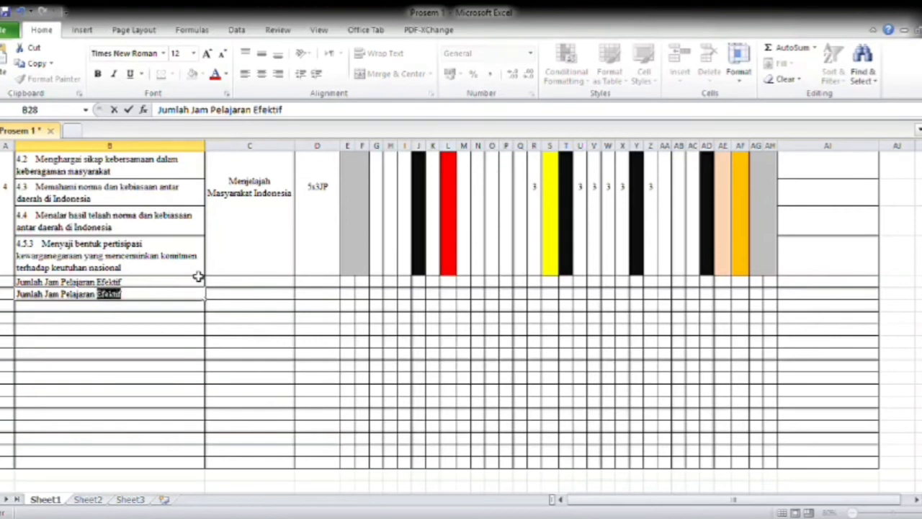
pyautogui.write('Cadangan')
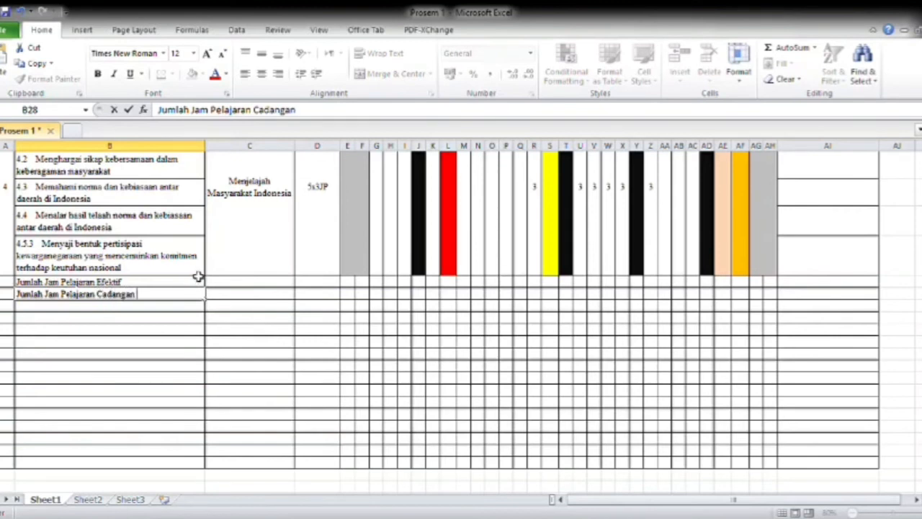
pyautogui.press('Return')
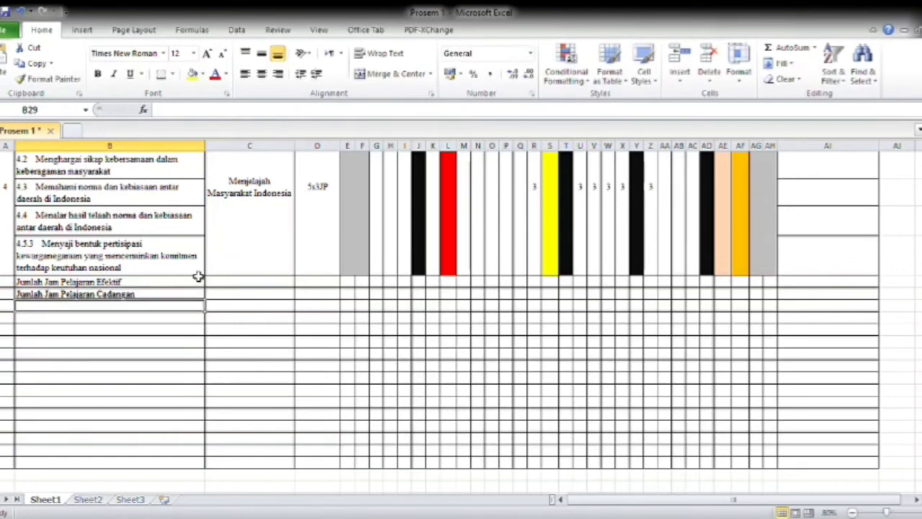
# Enter the label "Jumlah Total Jam Pelajaran Selama satu Semester" in cell B29.
pyautogui.write('Jumlah')
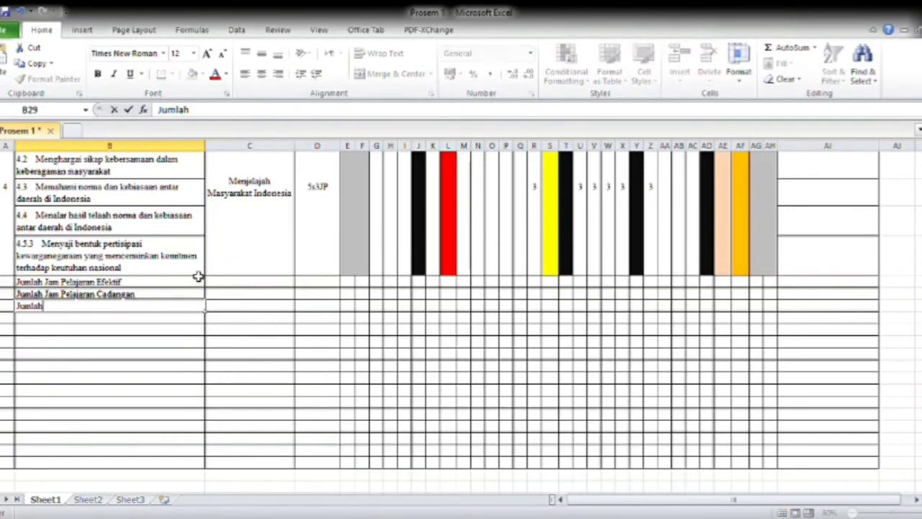
pyautogui.write(' Ja')
pyautogui.press('BackSpace')
pyautogui.press('BackSpace')
pyautogui.write('Y')
pyautogui.press('BackSpace')
pyautogui.write('To')
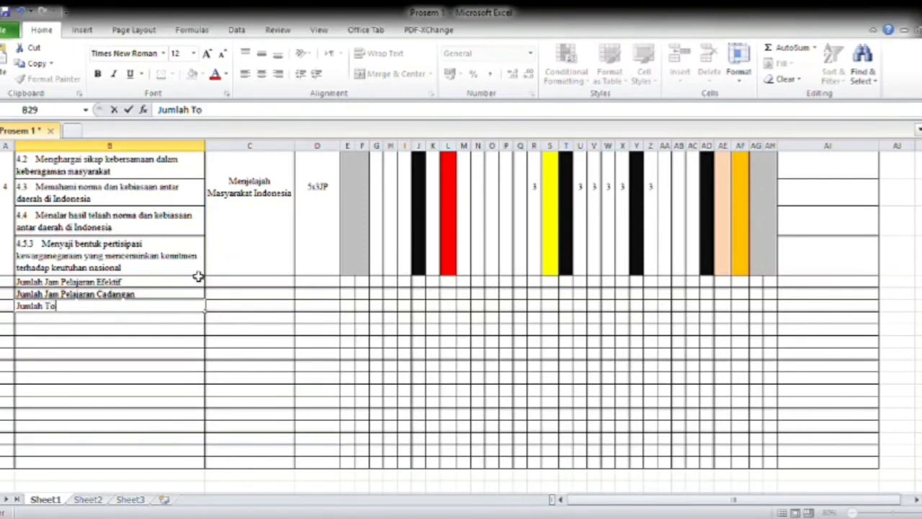
pyautogui.write('tal Jam Pelaja')
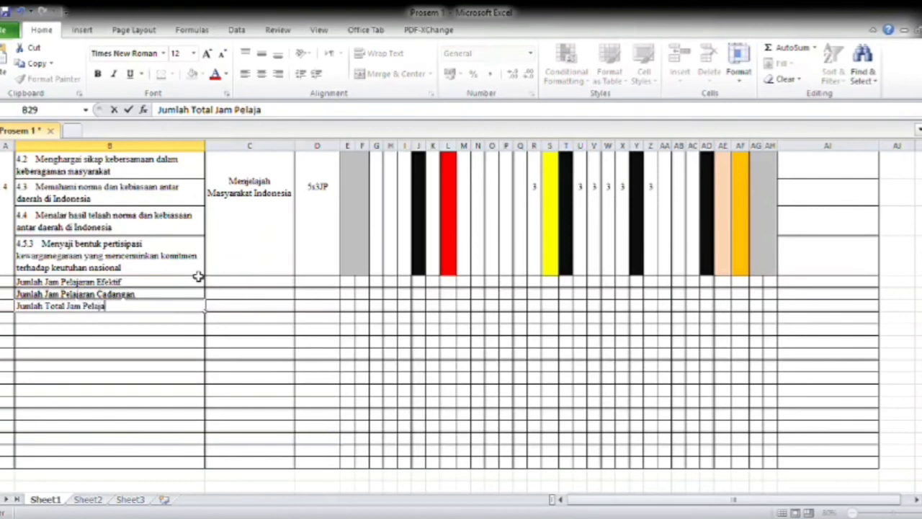
pyautogui.write('ran Selam')
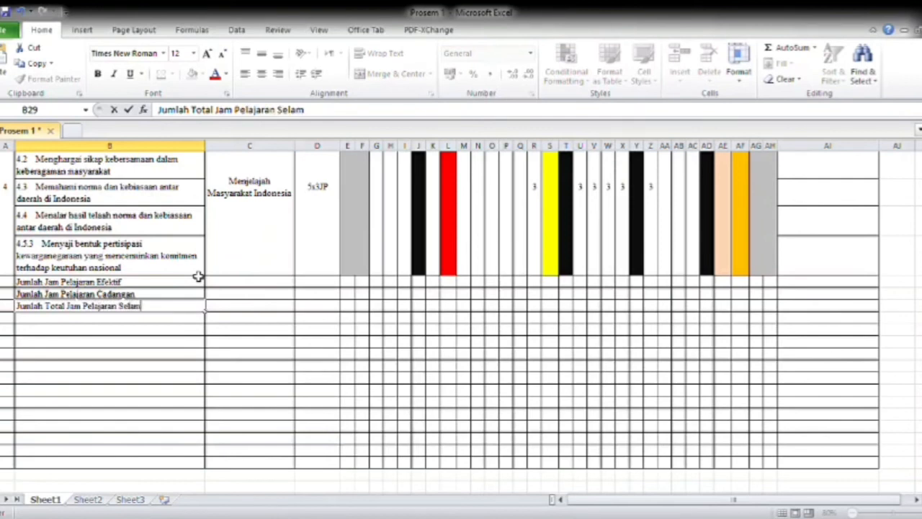
pyautogui.write('a satu Seme')
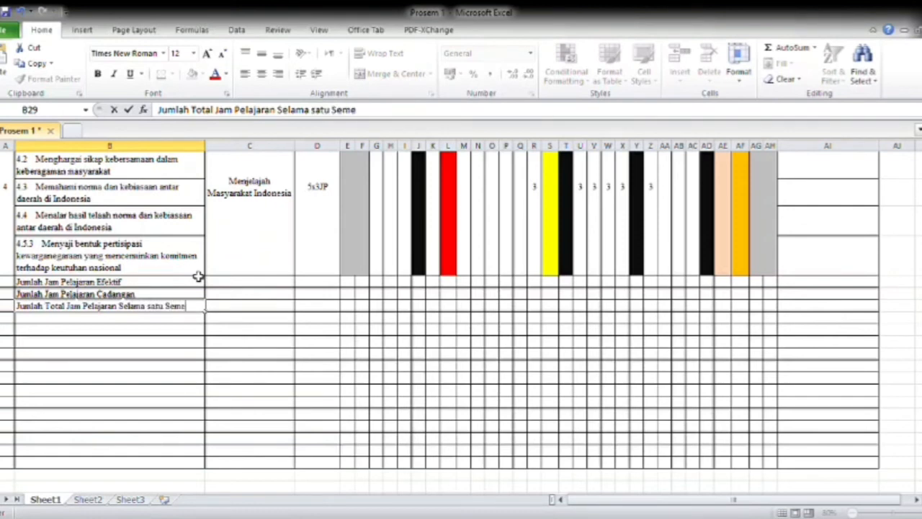
pyautogui.write('ster')
pyautogui.press('Left')
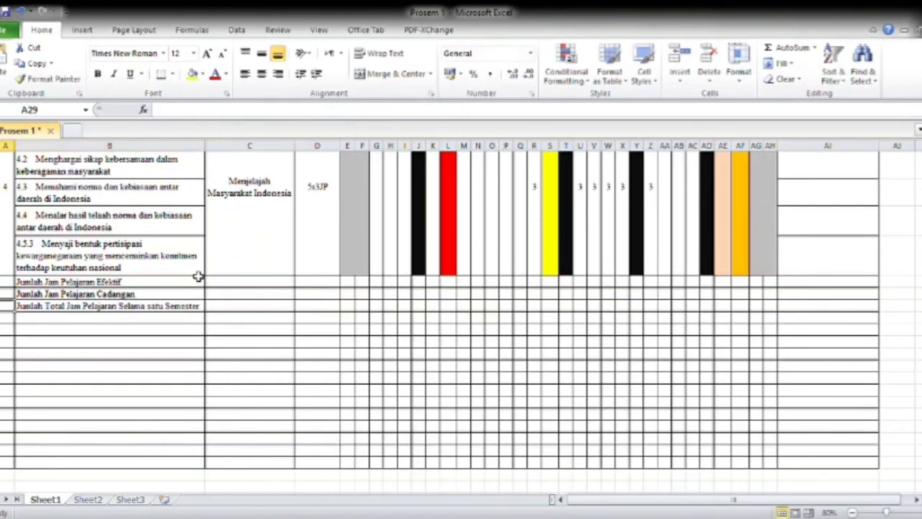
# Examine the Alokasi Waktu cells beside the Jumlah Jam Pelajaran Efektif and Cadangan labels.
pyautogui.press('Right')
pyautogui.press('Right')
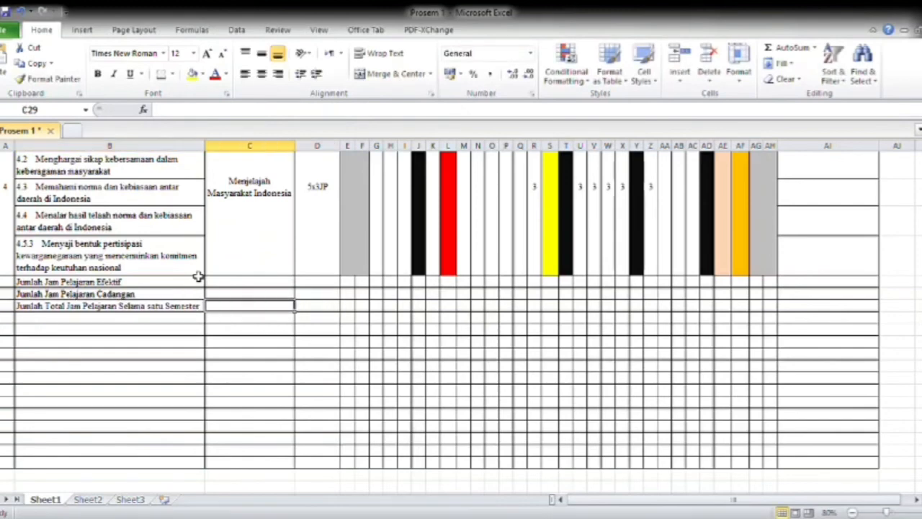
pyautogui.press('Up')
pyautogui.press('Up')
pyautogui.press('Right')
pyautogui.press('Down')
pyautogui.press('Up')
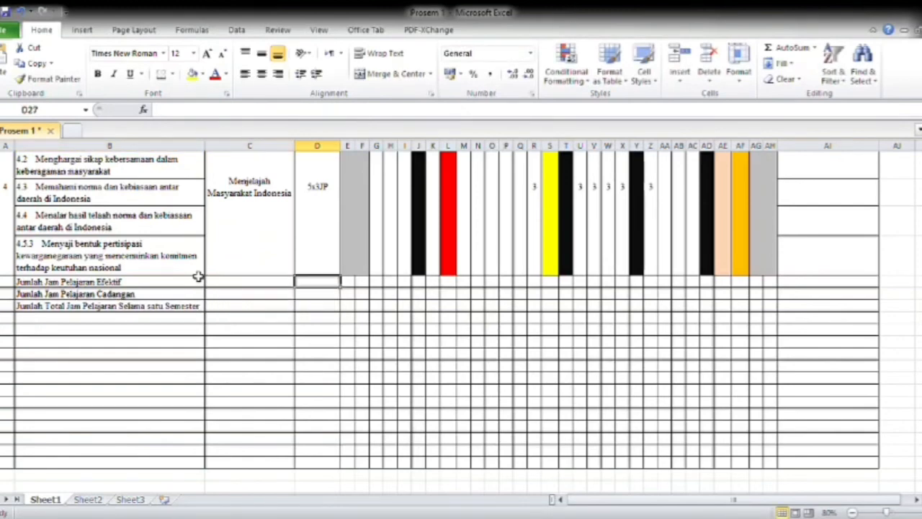
pyautogui.press('Up')
pyautogui.press('Up')
pyautogui.press('Up')
pyautogui.press('Down')
pyautogui.press('Down')
pyautogui.press('Down')
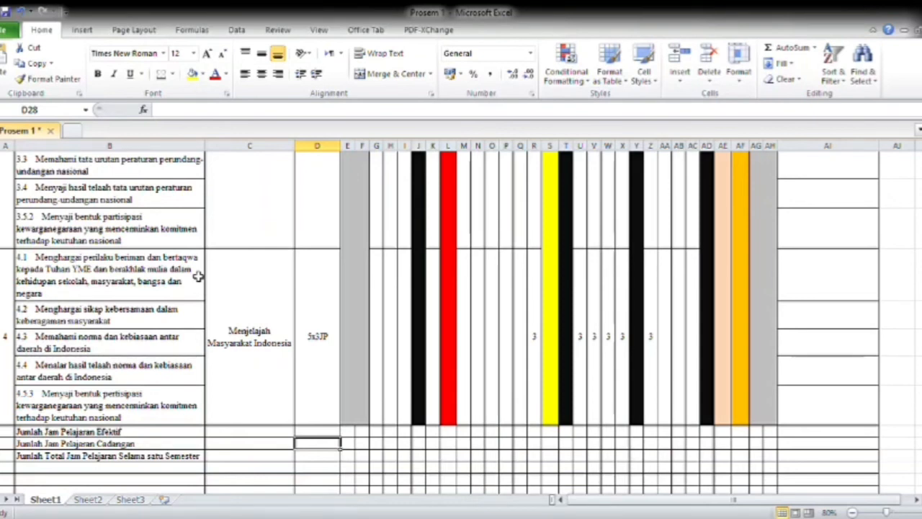
pyautogui.press('Up')
pyautogui.press('Up')
pyautogui.press('Up')
pyautogui.press('Up')
pyautogui.press('Up')
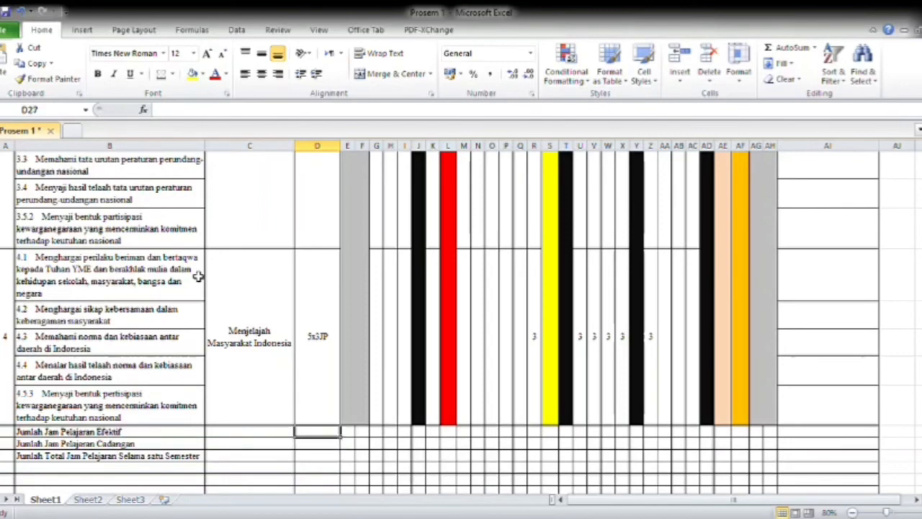
# Go through the Alokasi Waktu entries of all four topics, from the column header down to the total rows.
pyautogui.press('Up')
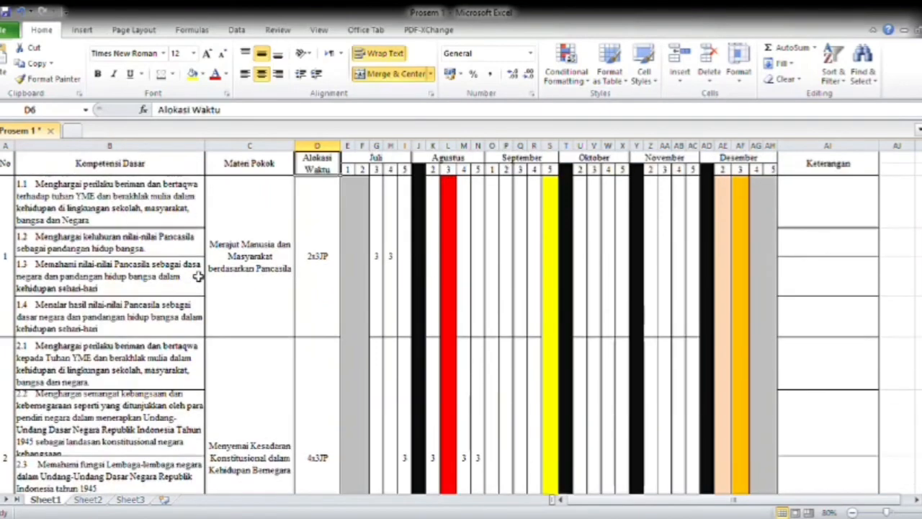
pyautogui.press('Down')
pyautogui.press('Down')
pyautogui.press('Down')
pyautogui.press('Up')
pyautogui.press('Up')
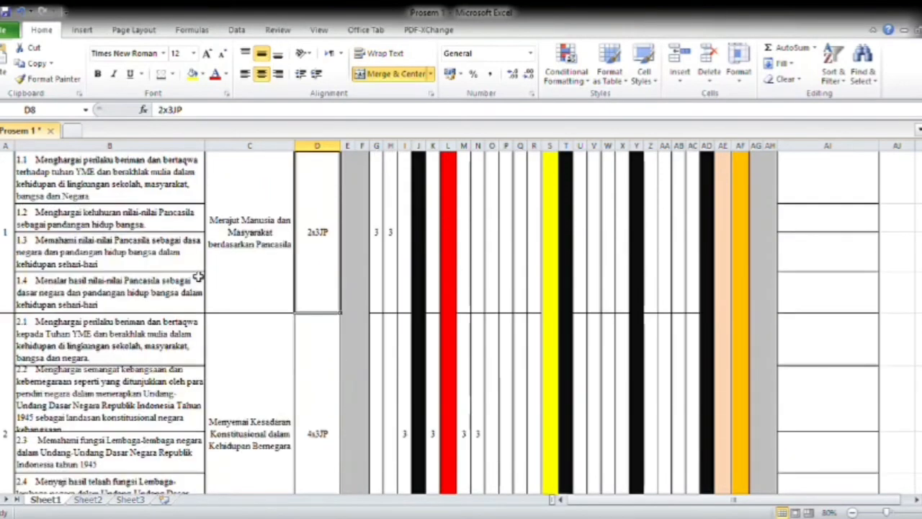
pyautogui.press('Up')
pyautogui.press('Down')
pyautogui.press('Down')
pyautogui.press('Down')
pyautogui.press('Down')
pyautogui.press('Down')
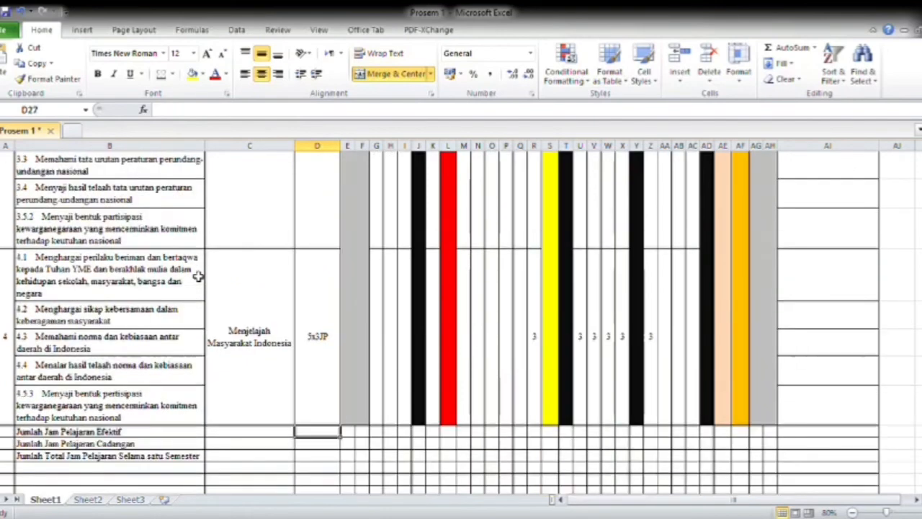
pyautogui.press('Up')
pyautogui.press('Up')
pyautogui.press('Up')
pyautogui.press('Down')
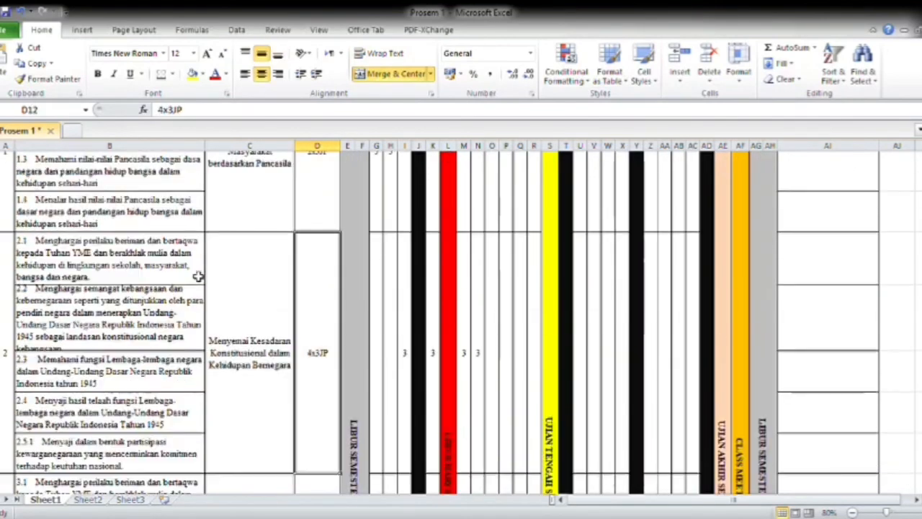
pyautogui.press('Down')
pyautogui.press('Down')
pyautogui.press('Down')
pyautogui.press('Down')
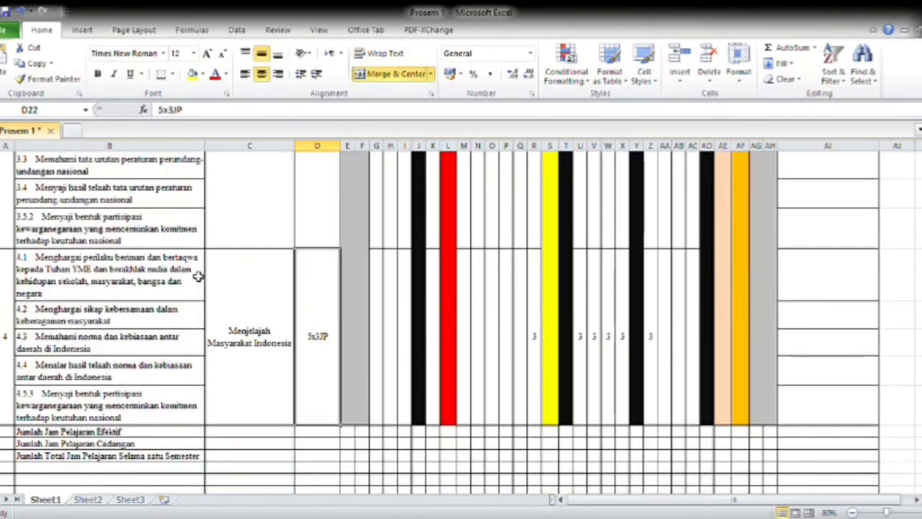
pyautogui.press('Up')
pyautogui.press('Up')
pyautogui.press('Up')
pyautogui.press('Up')
pyautogui.press('Up')
pyautogui.press('Up')
pyautogui.press('Down')
pyautogui.press('Down')
pyautogui.press('Down')
pyautogui.press('Down')
pyautogui.press('Down')
pyautogui.press('Down')
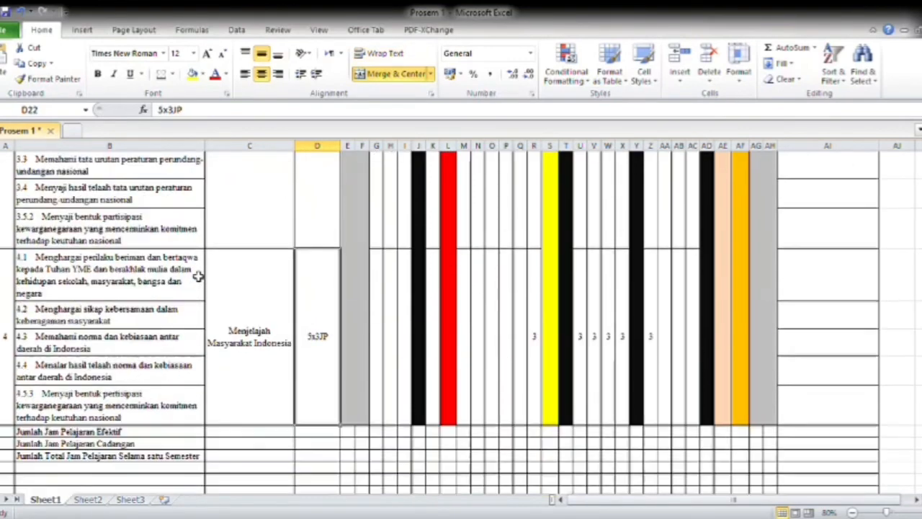
pyautogui.press('Up')
pyautogui.press('Up')
pyautogui.press('Up')
pyautogui.press('Up')
pyautogui.press('Up')
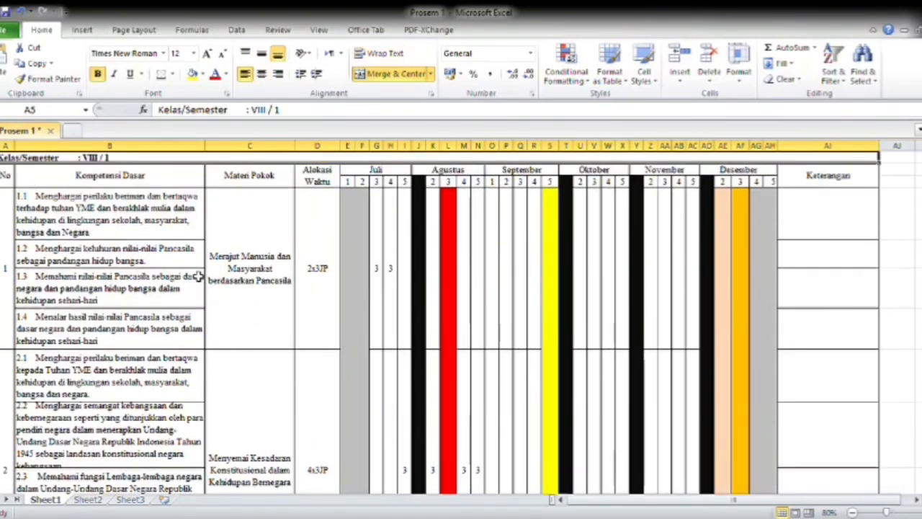
pyautogui.press('Down')
pyautogui.press('Down')
pyautogui.press('Down')
pyautogui.press('Down')
pyautogui.press('Up')
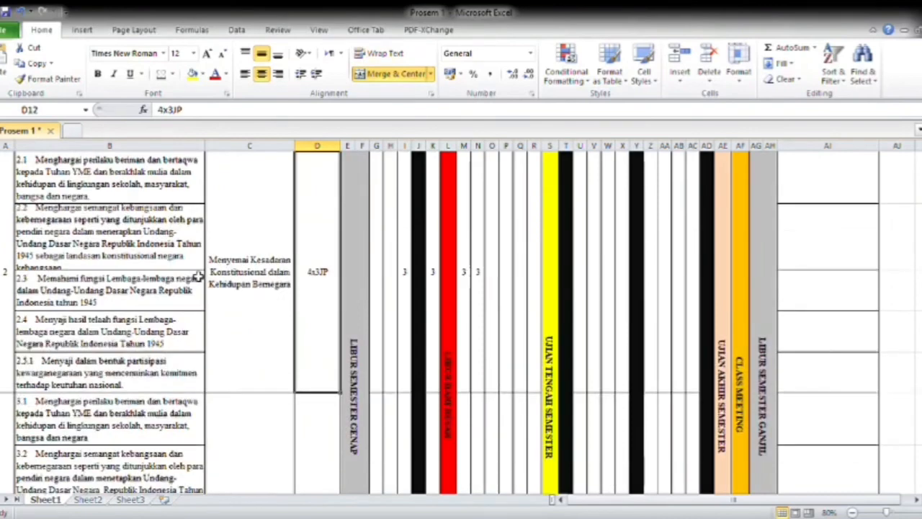
pyautogui.press('Up')
pyautogui.press('Up')
pyautogui.press('Down')
pyautogui.press('Down')
pyautogui.press('Down')
pyautogui.press('Down')
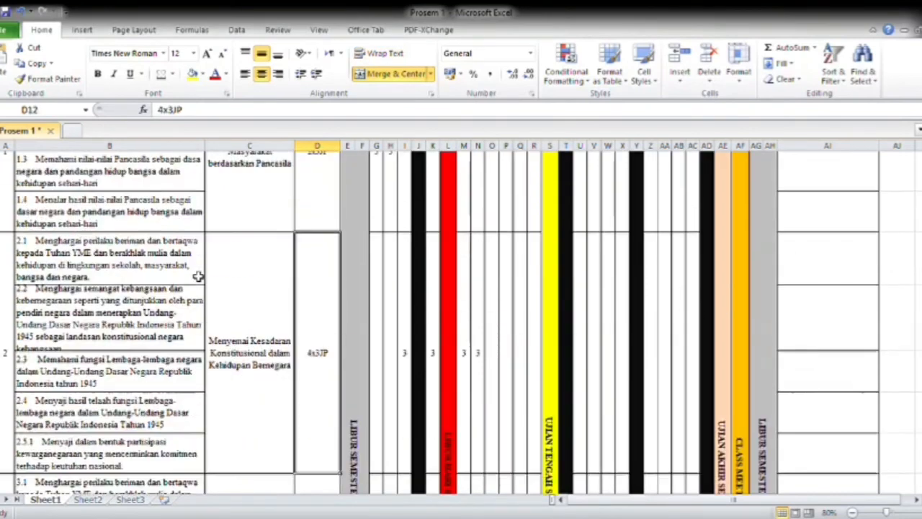
pyautogui.press('Down')
pyautogui.press('Up')
pyautogui.press('Down')
pyautogui.press('Down')
pyautogui.press('Down')
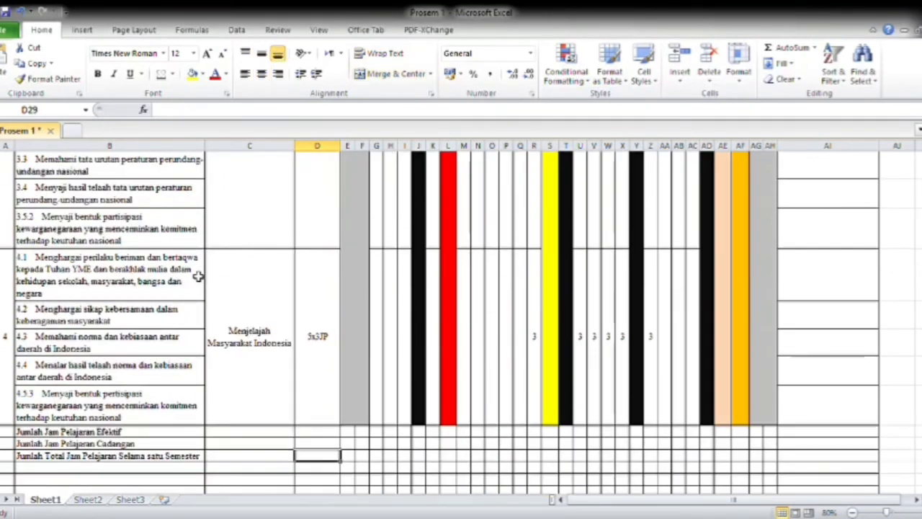
pyautogui.press('Up')
pyautogui.press('Up')
pyautogui.press('Up')
pyautogui.press('Up')
pyautogui.press('Down')
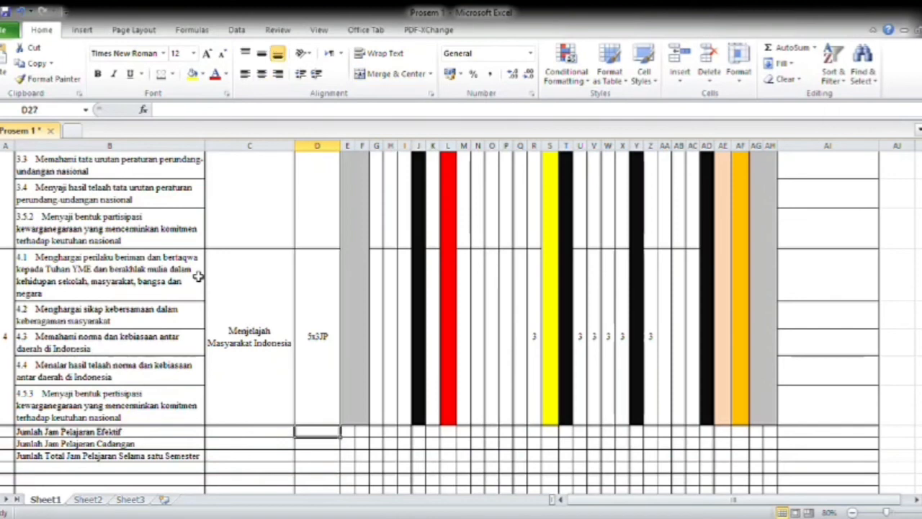
# Check the Alokasi Waktu cells of the third and fourth topics against those of the three total rows, and review the topics above.
pyautogui.click(335, 308)
pyautogui.click(315, 201)
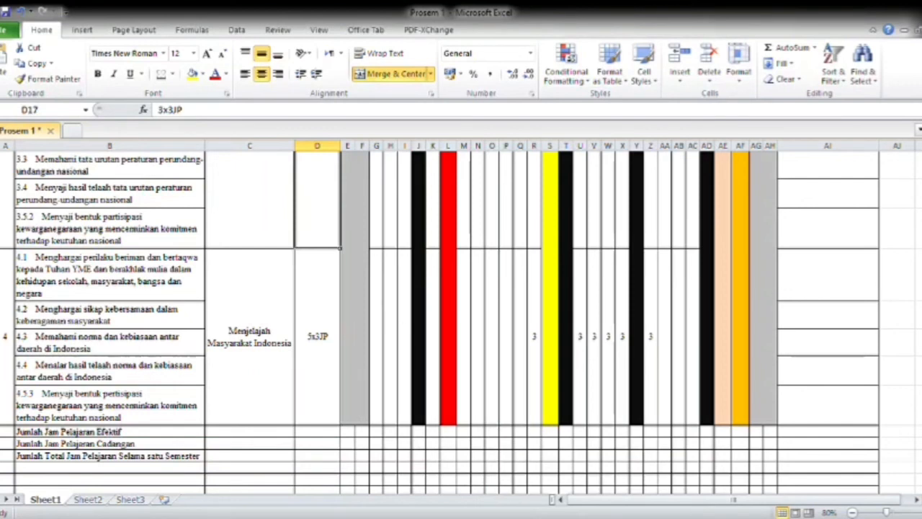
pyautogui.click(327, 434)
pyautogui.click(324, 446)
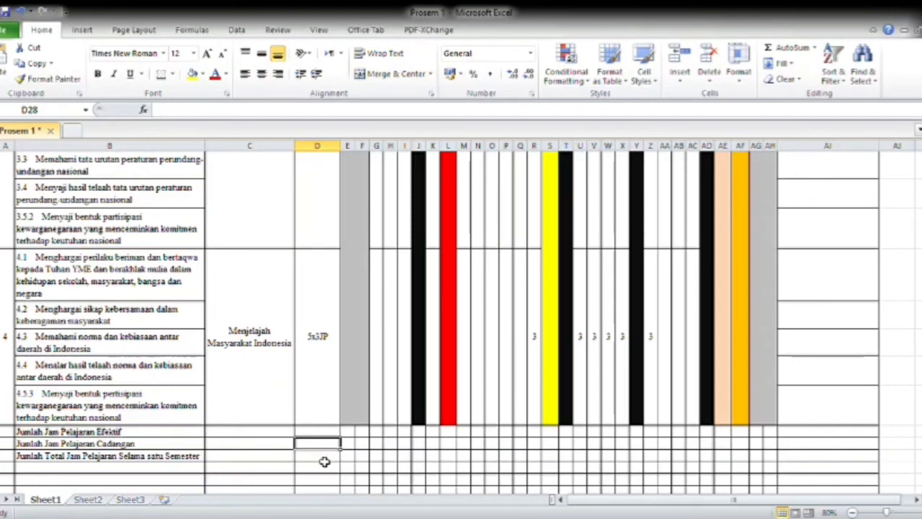
pyautogui.click(324, 460)
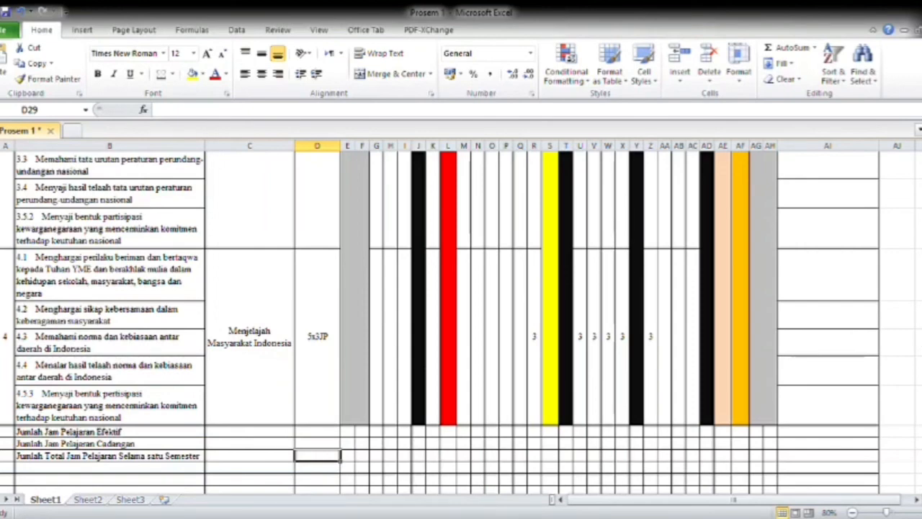
pyautogui.scroll(10, 461, 322)
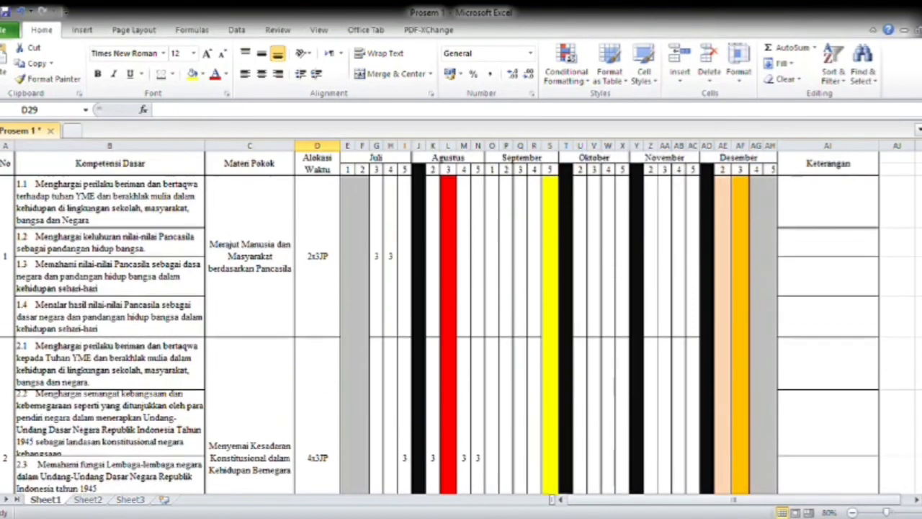
pyautogui.scroll(-5, 461, 322)
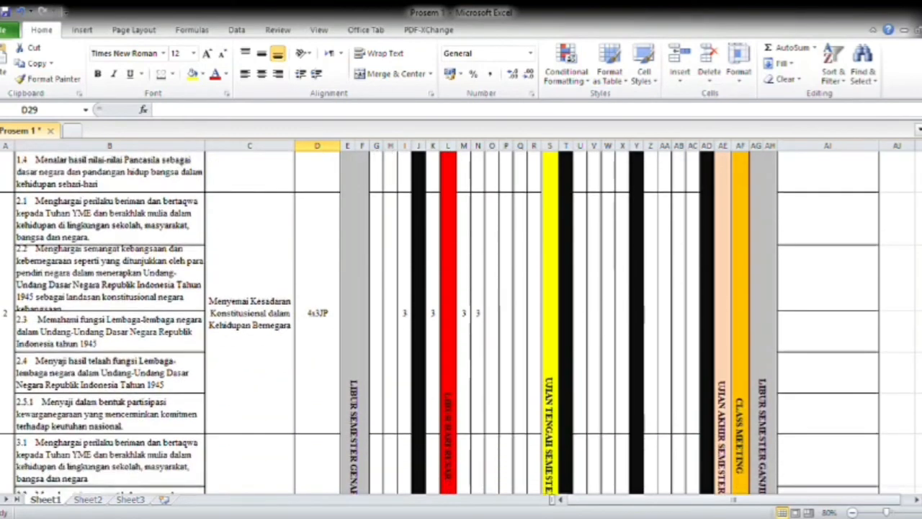
# Review the topics' weekly hours and enter 14x12JP as the Alokasi Waktu of the Jumlah Total Jam Pelajaran row (D29).
pyautogui.scroll(-1, 461, 322)
pyautogui.scroll(1, 461, 321)
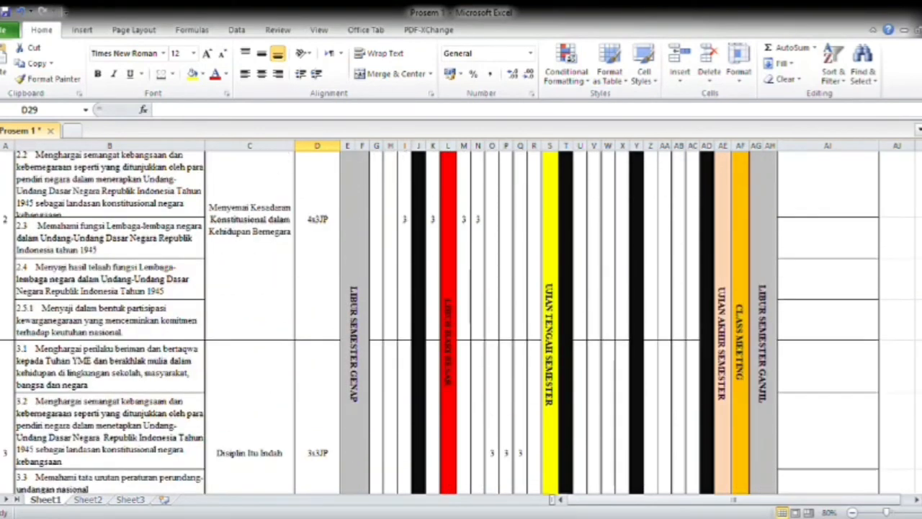
pyautogui.scroll(4, 461, 322)
pyautogui.scroll(-3, 461, 322)
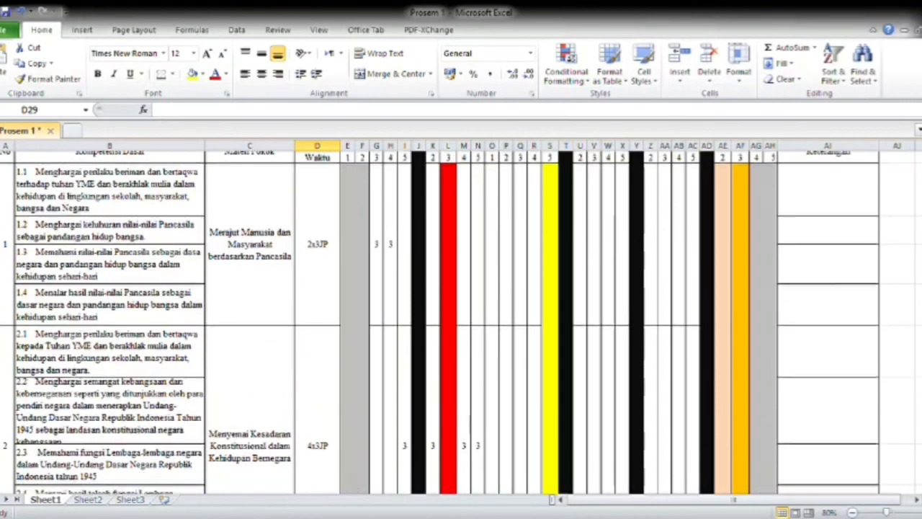
pyautogui.scroll(-5, 461, 321)
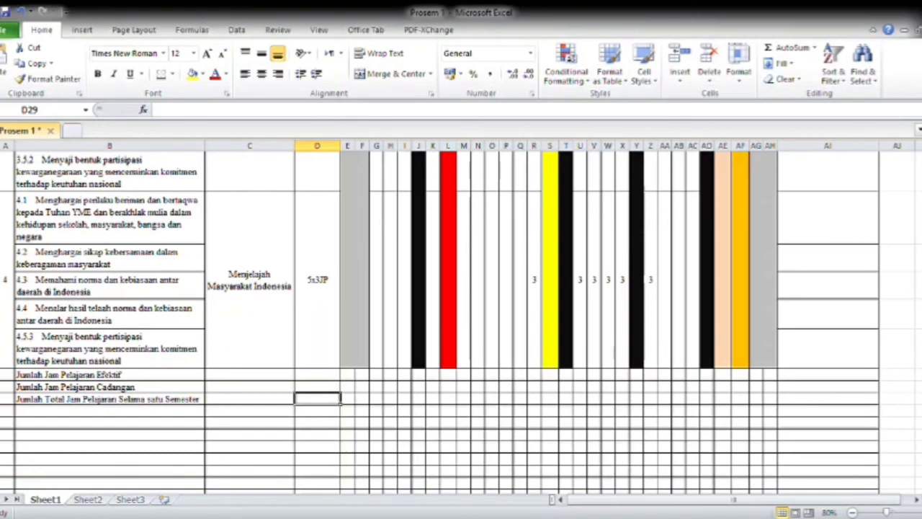
pyautogui.write('1')
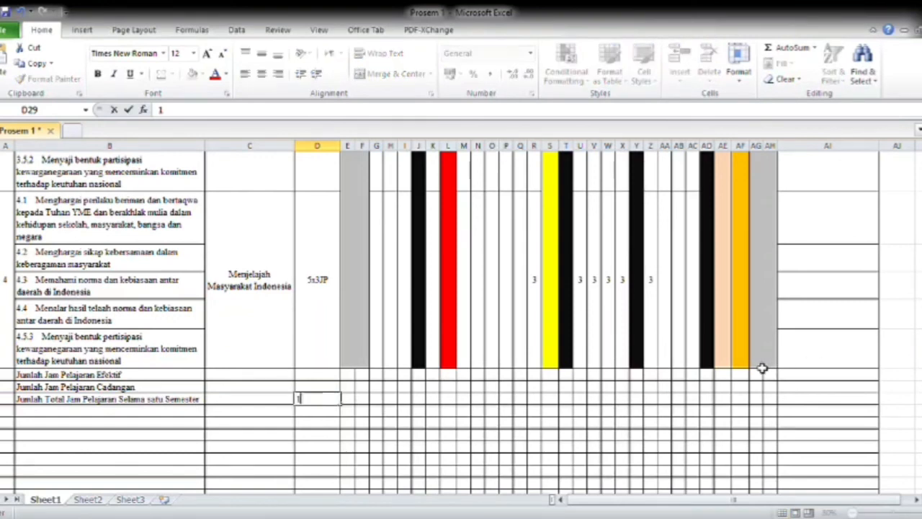
pyautogui.write('4x12JP')
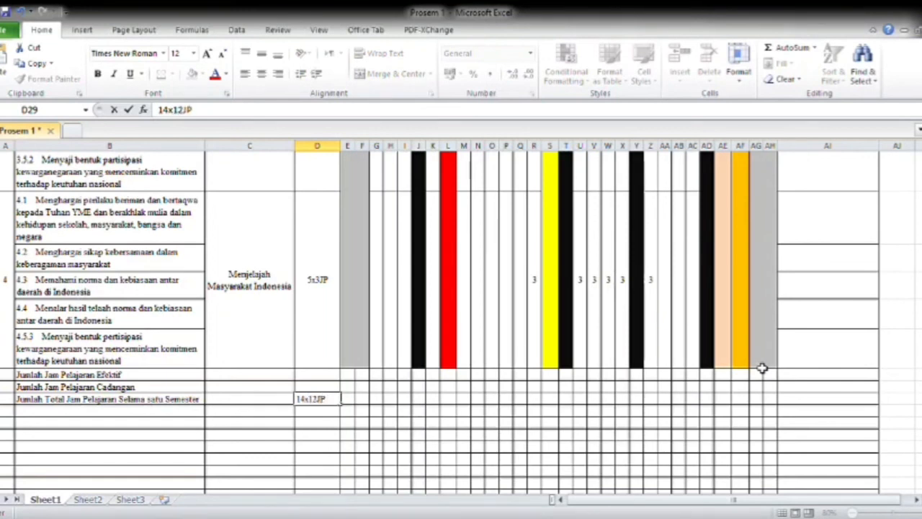
pyautogui.click(556, 423)
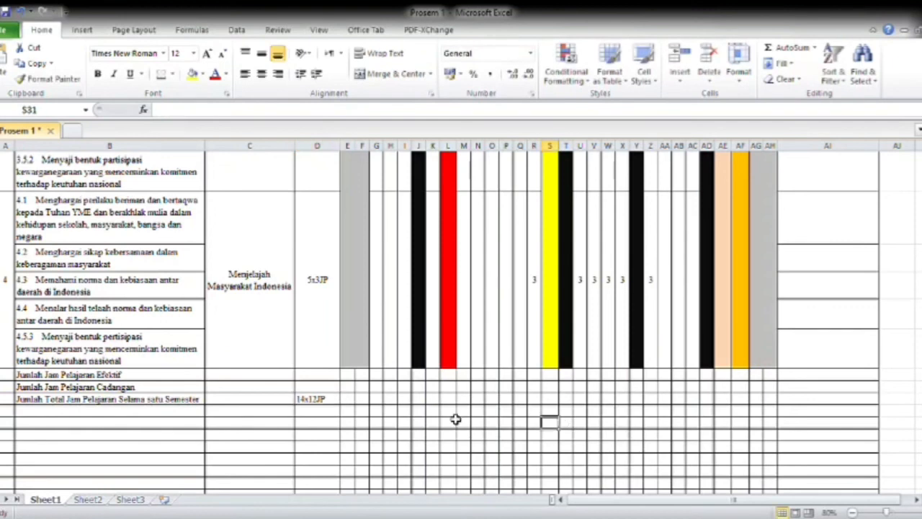
# Center the entry in D29 both horizontally and vertically.
pyautogui.click(318, 400)
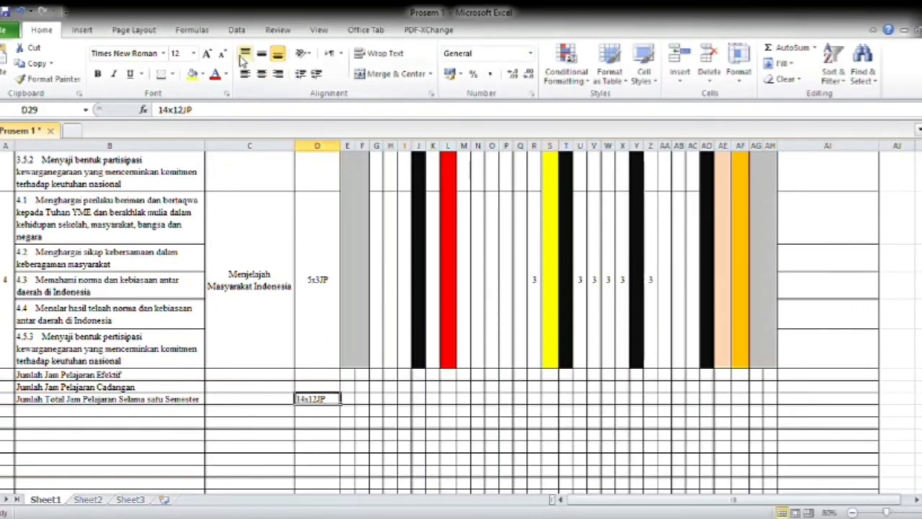
pyautogui.click(261, 73)
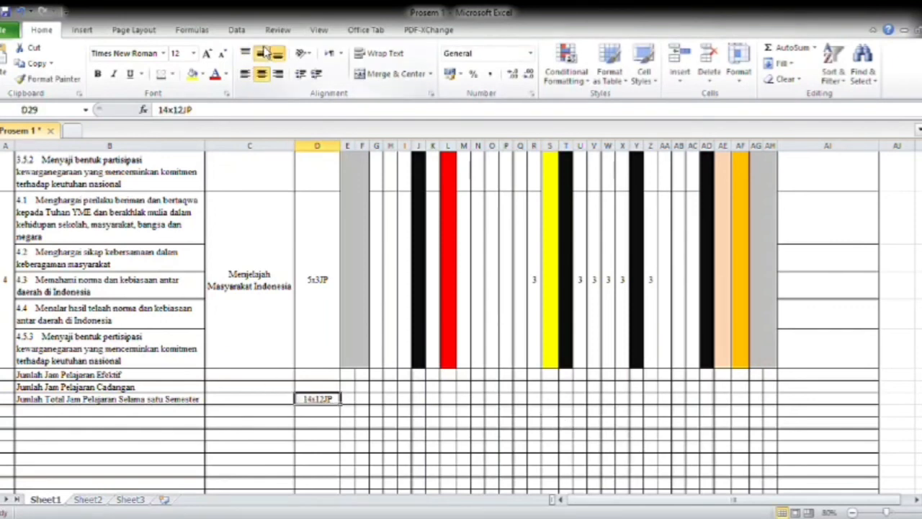
pyautogui.click(263, 53)
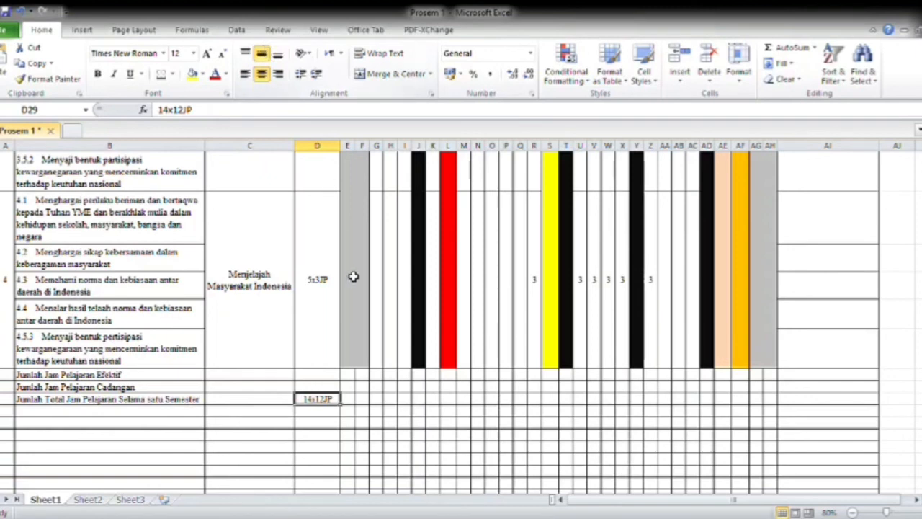
# Enter 14x12JP in D27 beside Jumlah Jam Pelajaran Efektif and center it horizontally.
pyautogui.click(335, 375)
pyautogui.write('1')
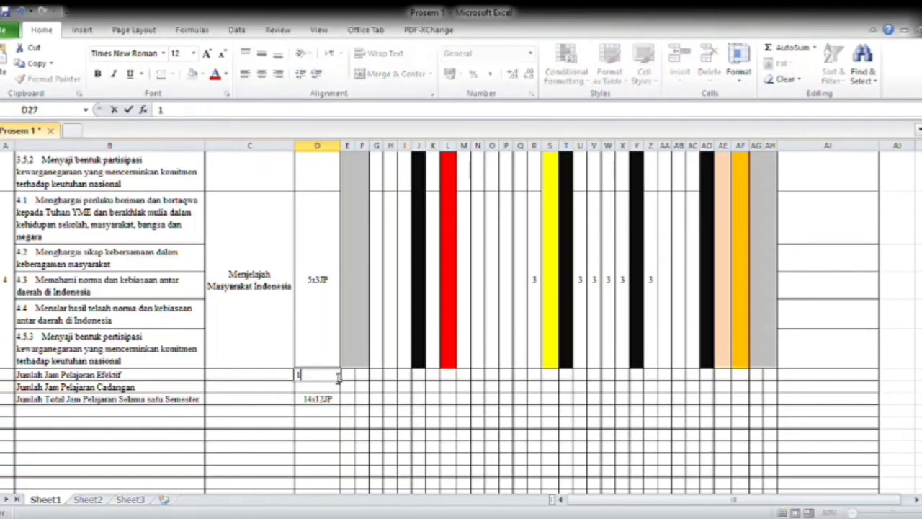
pyautogui.write('4x')
pyautogui.press('BackSpace')
pyautogui.write('4x12JP')
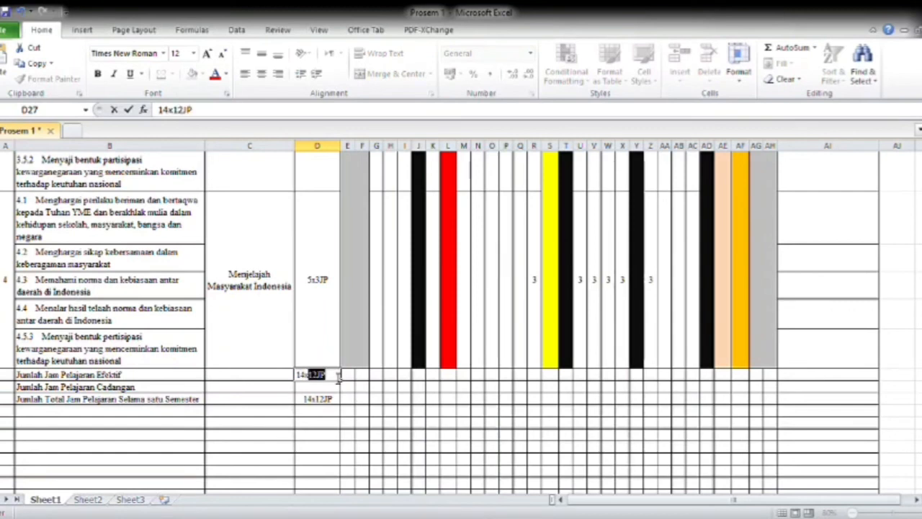
pyautogui.press('Return')
pyautogui.click(336, 379)
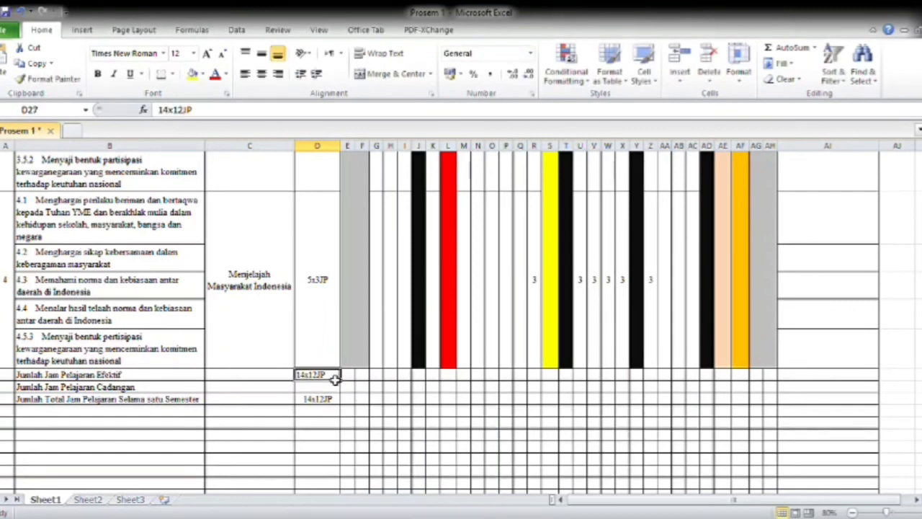
pyautogui.click(263, 74)
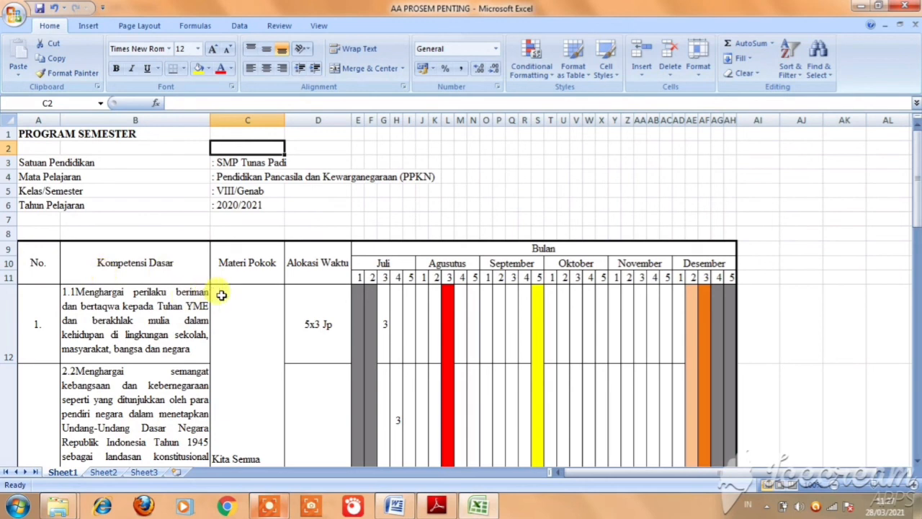
# Compare the Word annual program and the Kalender Akademik PDF with the coloured holiday and exam weeks in the AA PROSEM PENTING workbook.
pyautogui.click(405, 508)
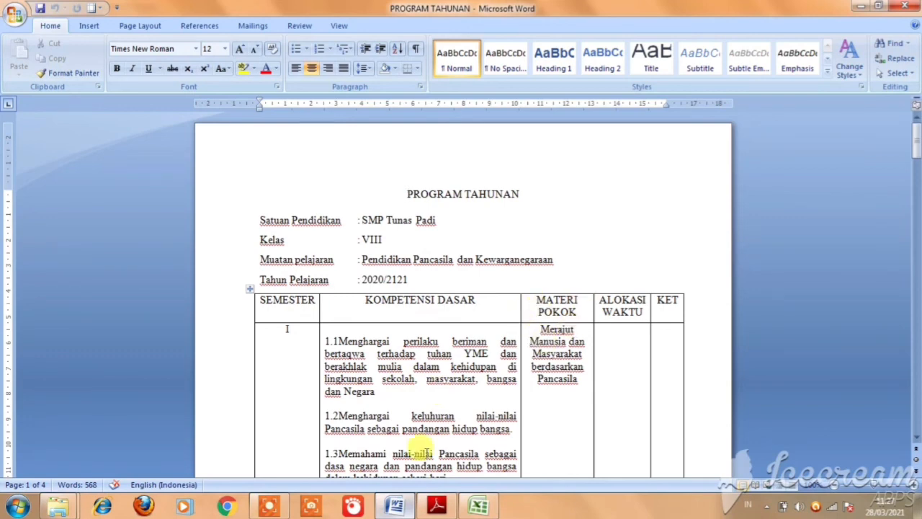
pyautogui.click(479, 506)
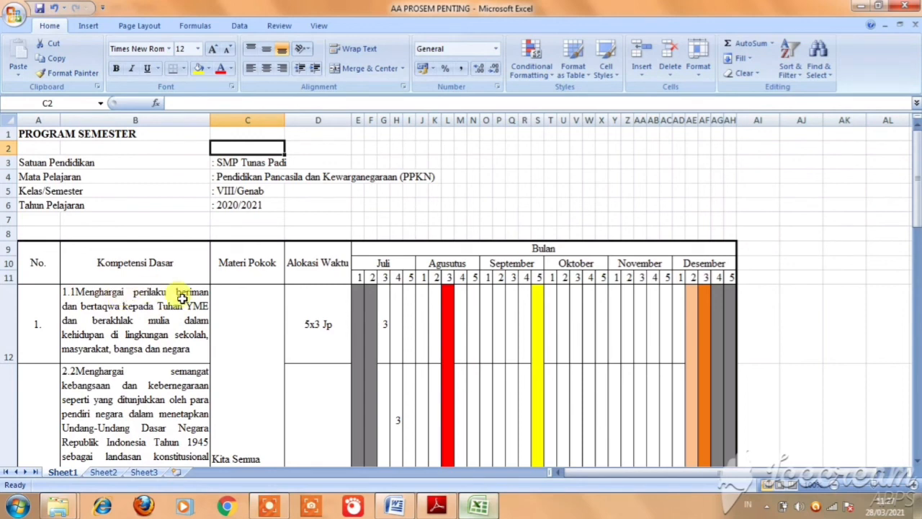
pyautogui.click(359, 326)
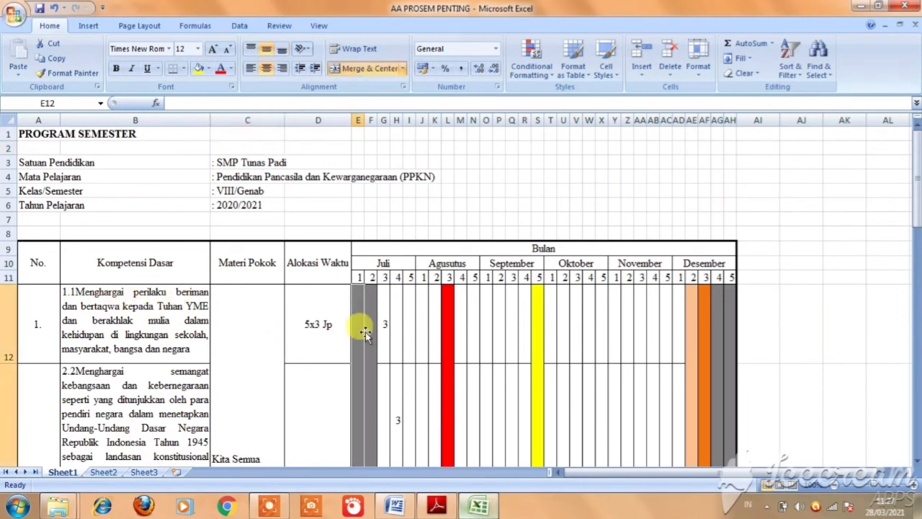
pyautogui.click(449, 328)
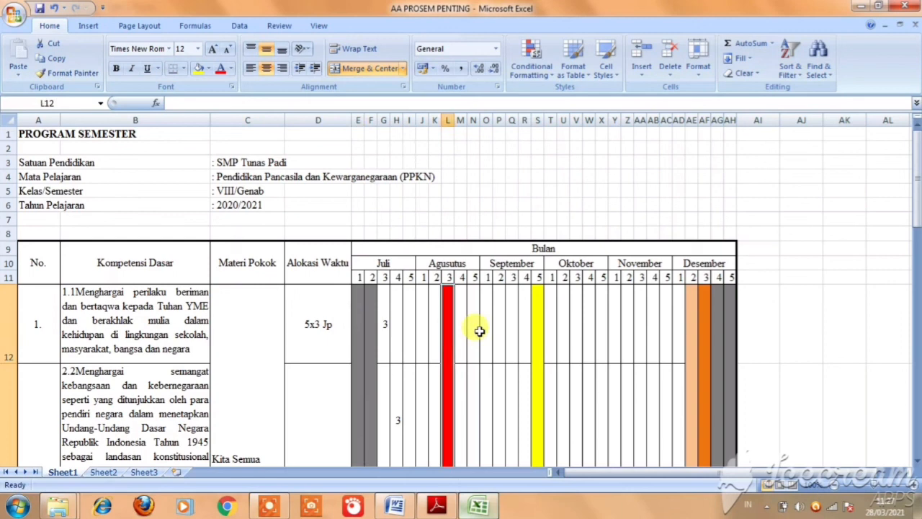
pyautogui.click(531, 346)
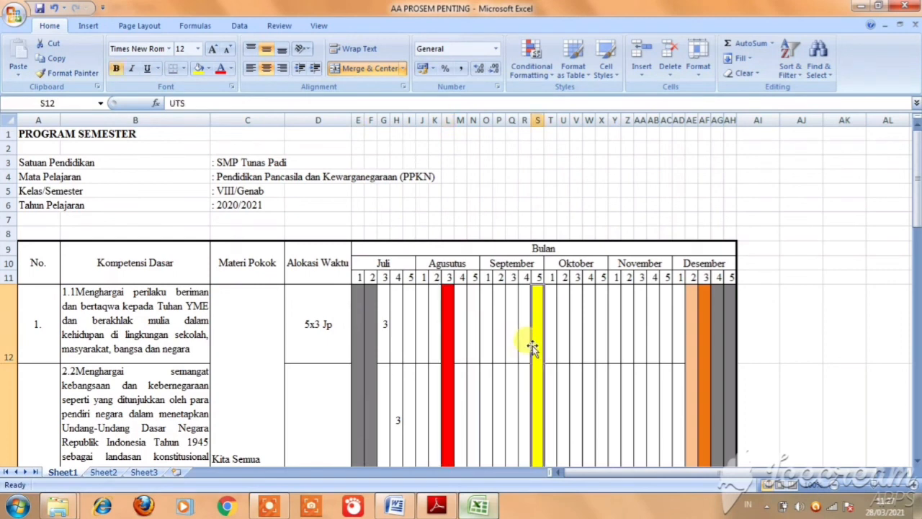
pyautogui.click(436, 506)
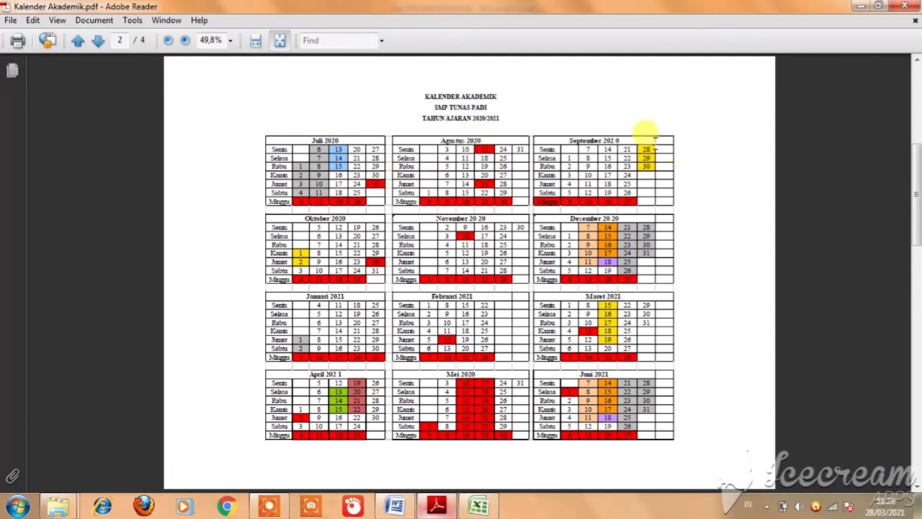
pyautogui.click(477, 508)
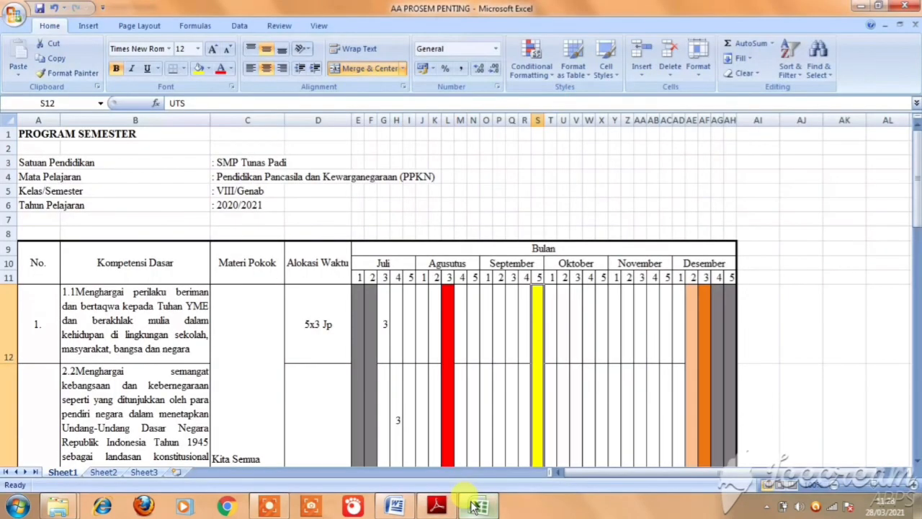
# Follow the weekly lesson-hour entries from the first topic's Alokasi Waktu cell down through the competencies to the rows below the table.
pyautogui.click(307, 320)
pyautogui.click(384, 333)
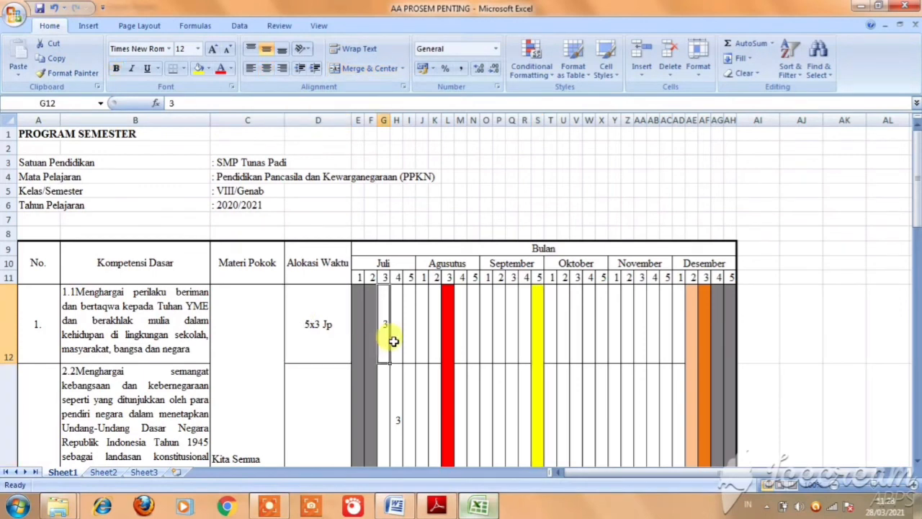
pyautogui.press('Right')
pyautogui.press('Down')
pyautogui.press('Down')
pyautogui.press('Down')
pyautogui.press('Right')
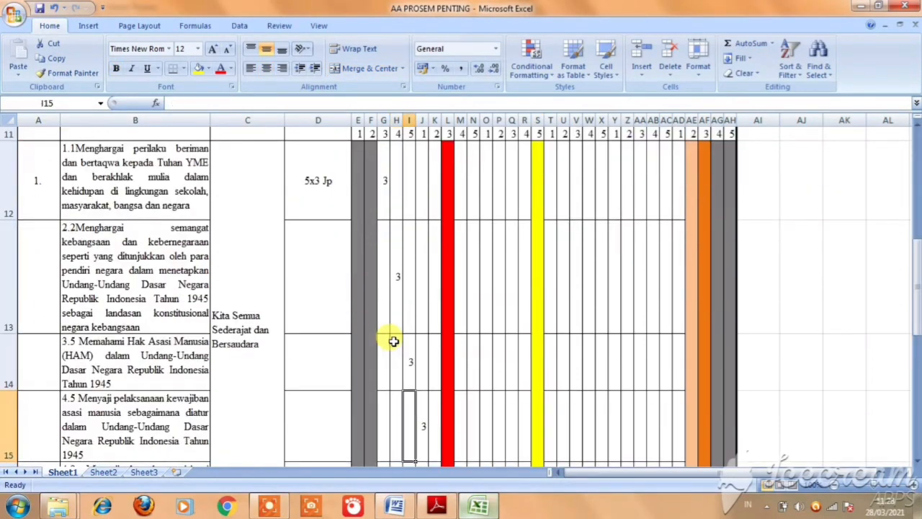
pyautogui.press('Right')
pyautogui.press('Right')
pyautogui.press('Down')
pyautogui.press('Down')
pyautogui.press('Down')
pyautogui.press('Down')
pyautogui.press('Down')
pyautogui.press('Down')
pyautogui.press('Down')
pyautogui.press('Down')
pyautogui.press('Down')
pyautogui.press('Down')
pyautogui.press('Down')
pyautogui.press('Down')
pyautogui.press('Down')
pyautogui.press('Down')
pyautogui.press('Down')
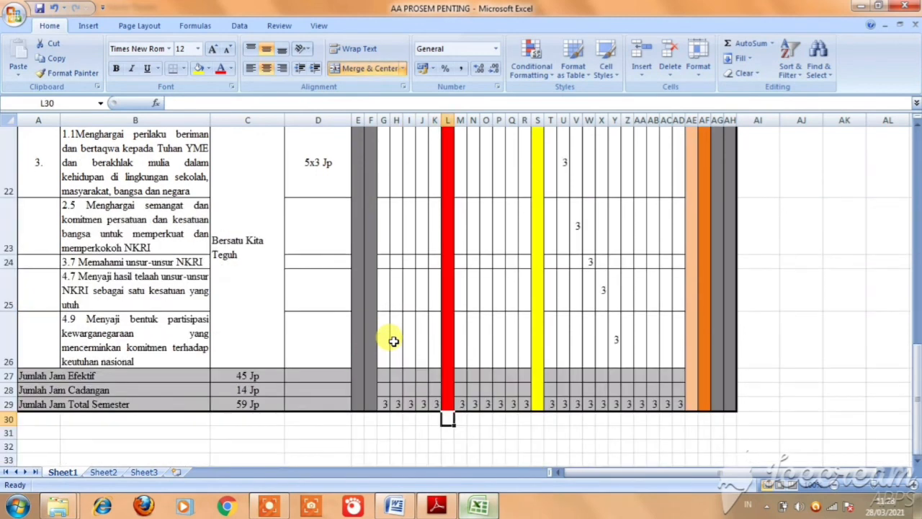
# Examine the hour values beside Jumlah Jam Efektif, Jumlah Jam Cadangan and Jumlah Jam Total Semester at the table's foot.
pyautogui.press('Left')
pyautogui.press('Left')
pyautogui.press('Left')
pyautogui.press('Left')
pyautogui.press('Left')
pyautogui.press('Left')
pyautogui.press('Left')
pyautogui.press('Left')
pyautogui.press('Left')
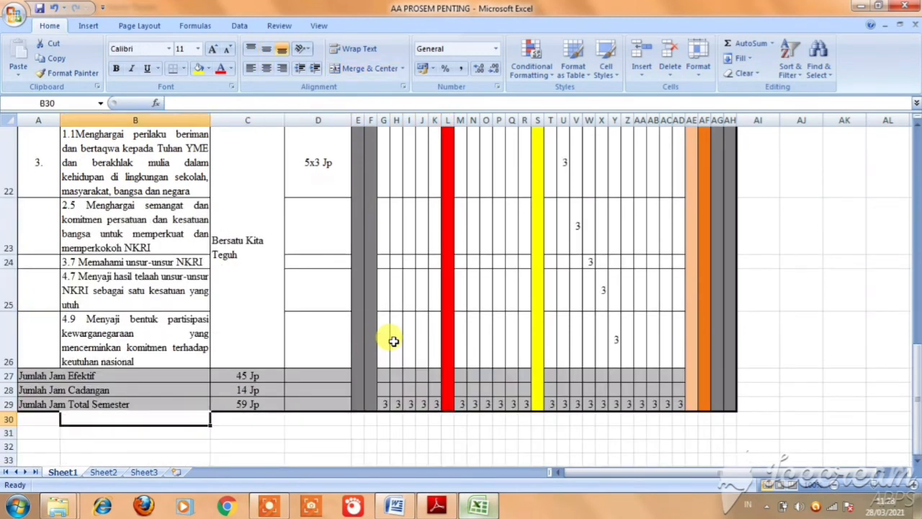
pyautogui.press('Up')
pyautogui.press('Right')
pyautogui.click(214, 374)
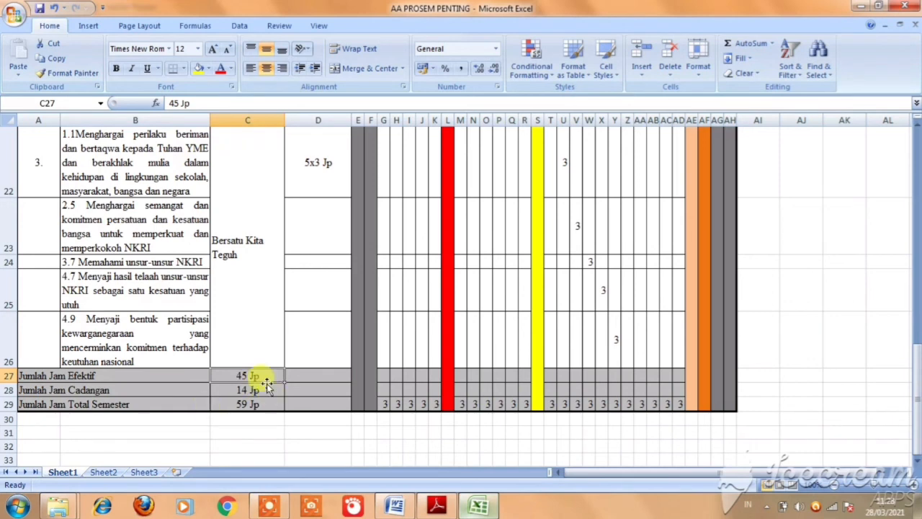
pyautogui.click(223, 390)
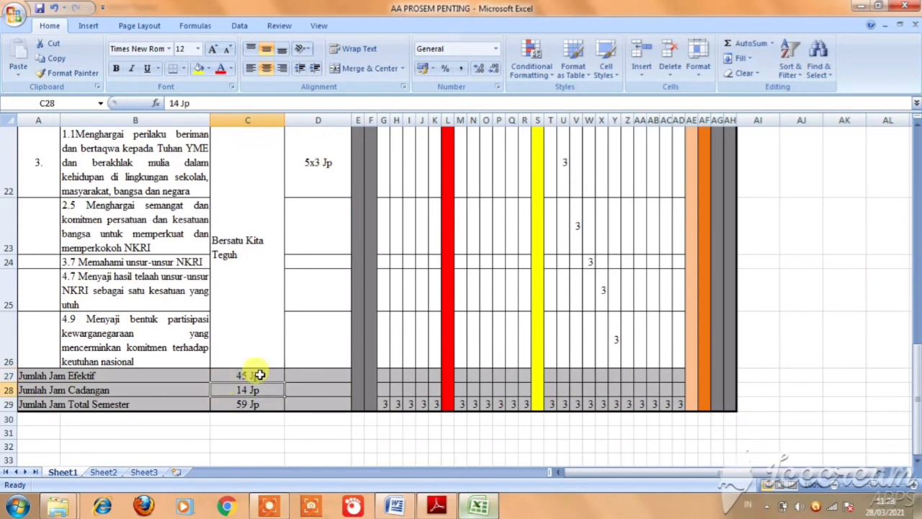